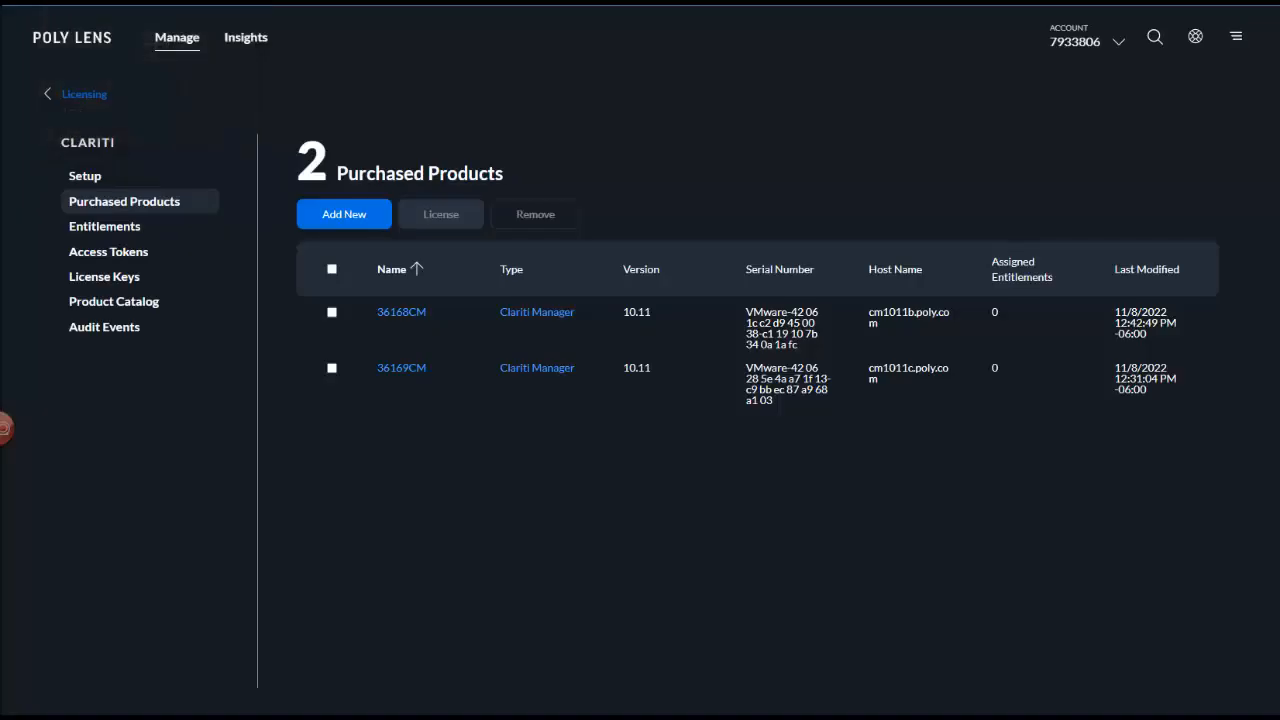
Step: Review the Clariti entitlements and license keys in Poly Lens, and return to the Clariti licensing setup page
left_click(104, 228)
left_click(98, 280)
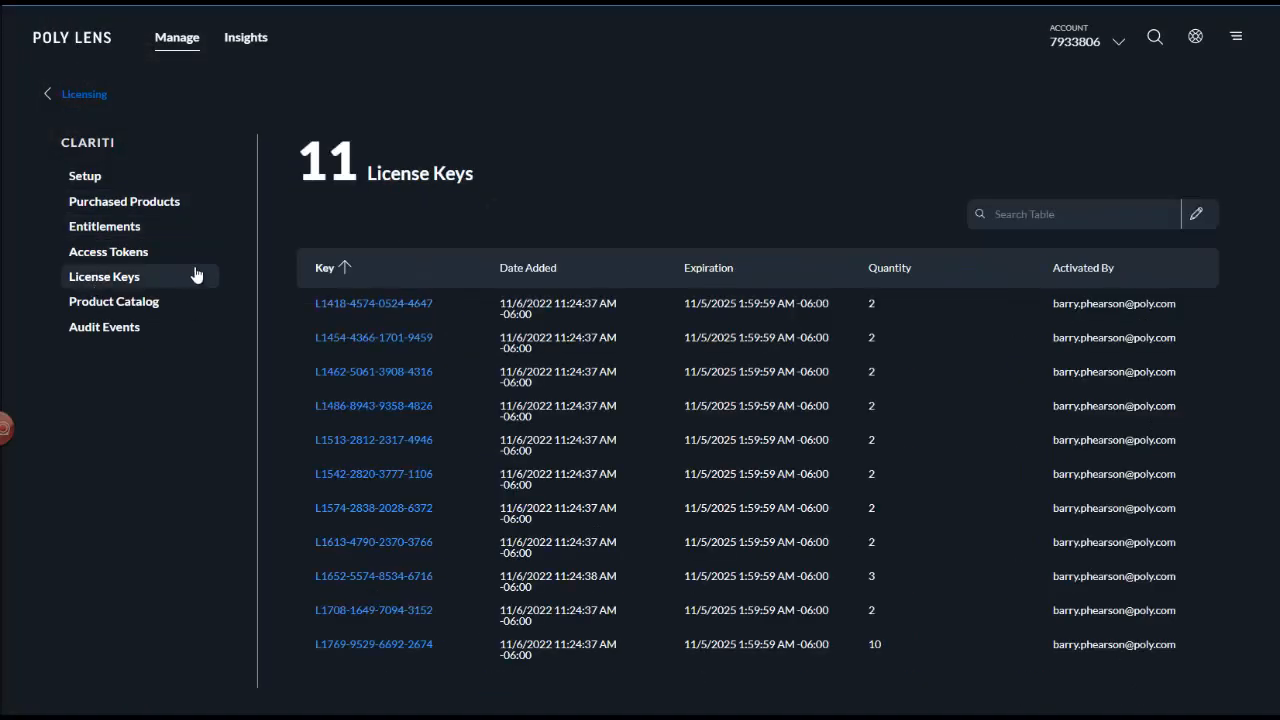
left_click(97, 226)
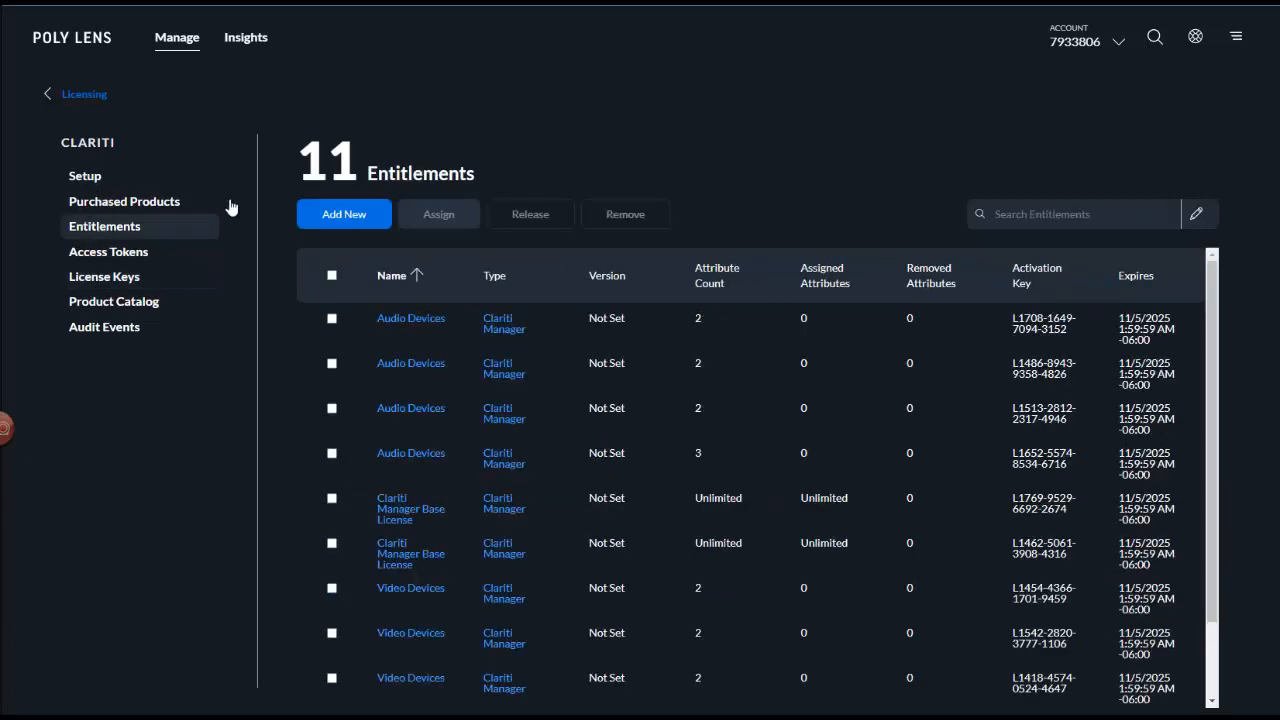
left_click(68, 93)
left_click(86, 226)
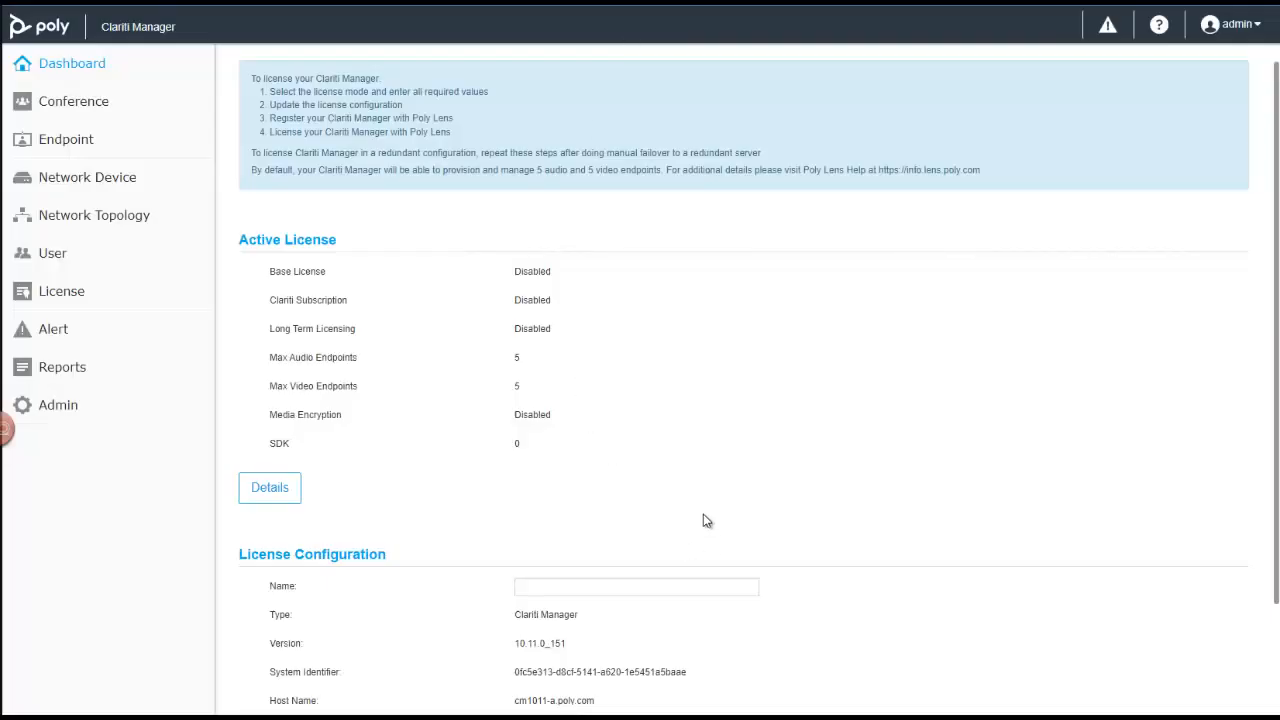
Step: Switch to Clariti Manager, set the license mode of HV36196 to Restrictive, and update the license configuration
scroll(705, 517, "down", 1)
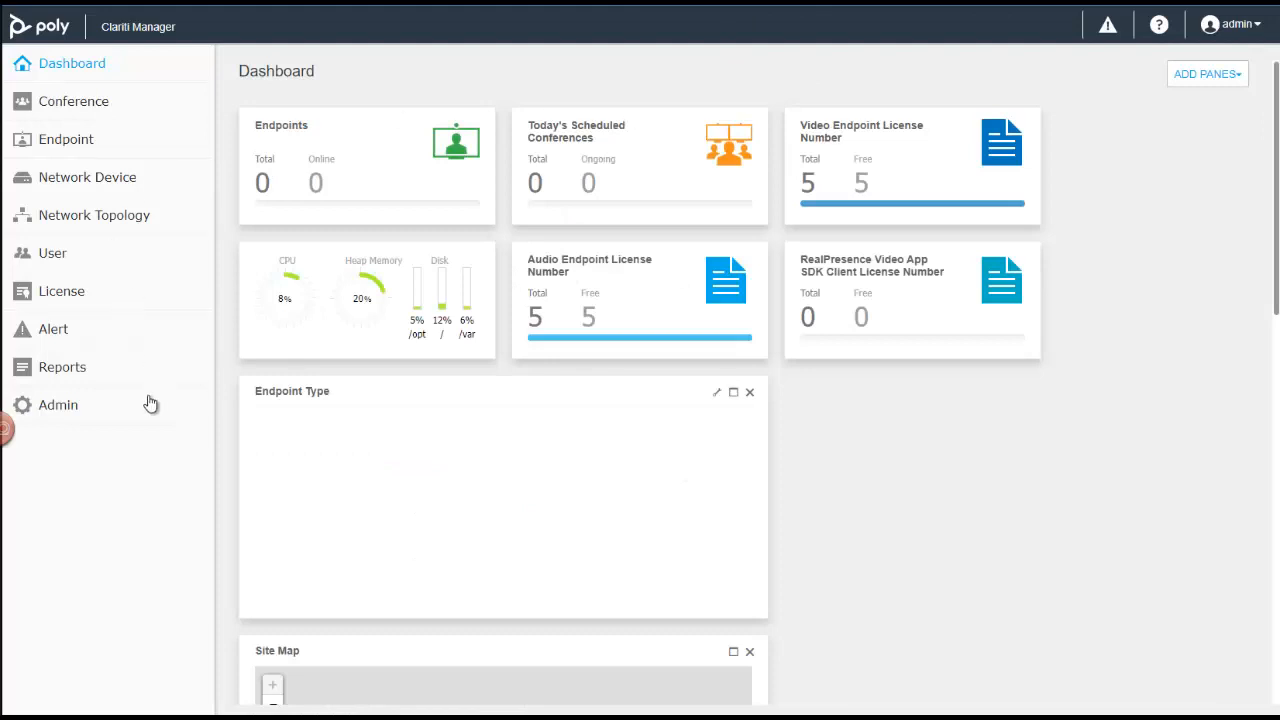
left_click(60, 292)
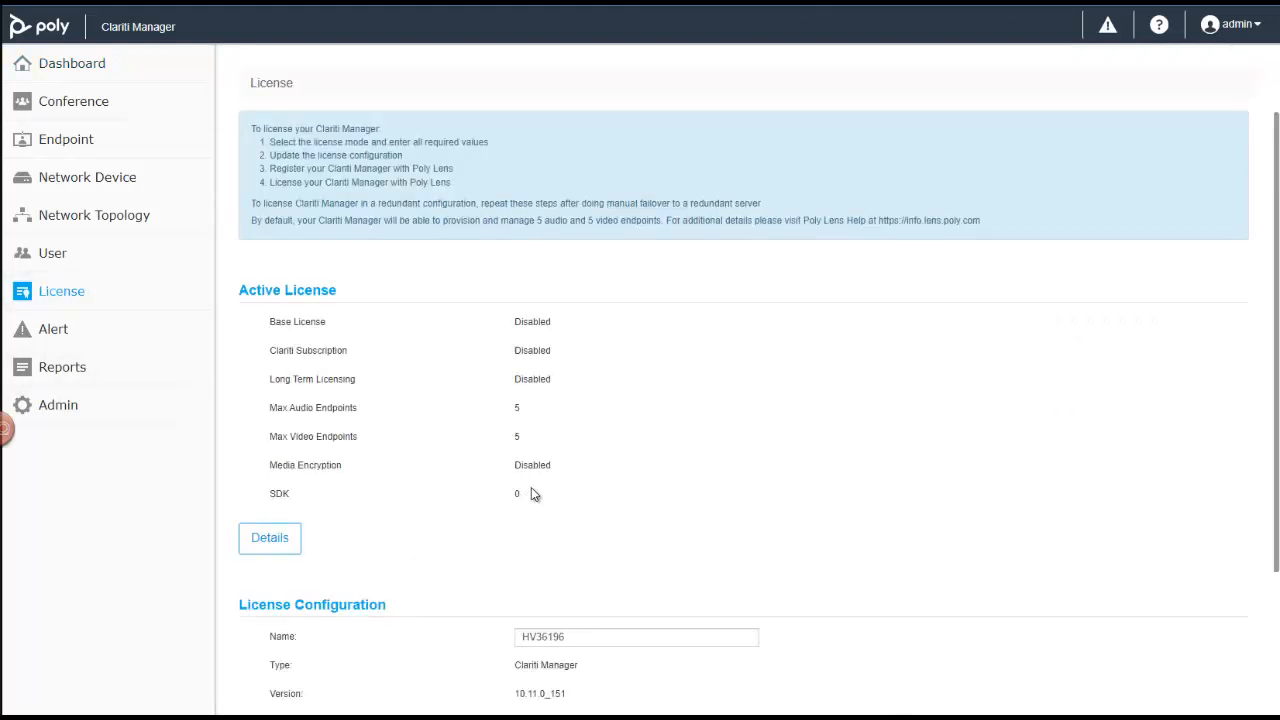
scroll(560, 510, "down", 2)
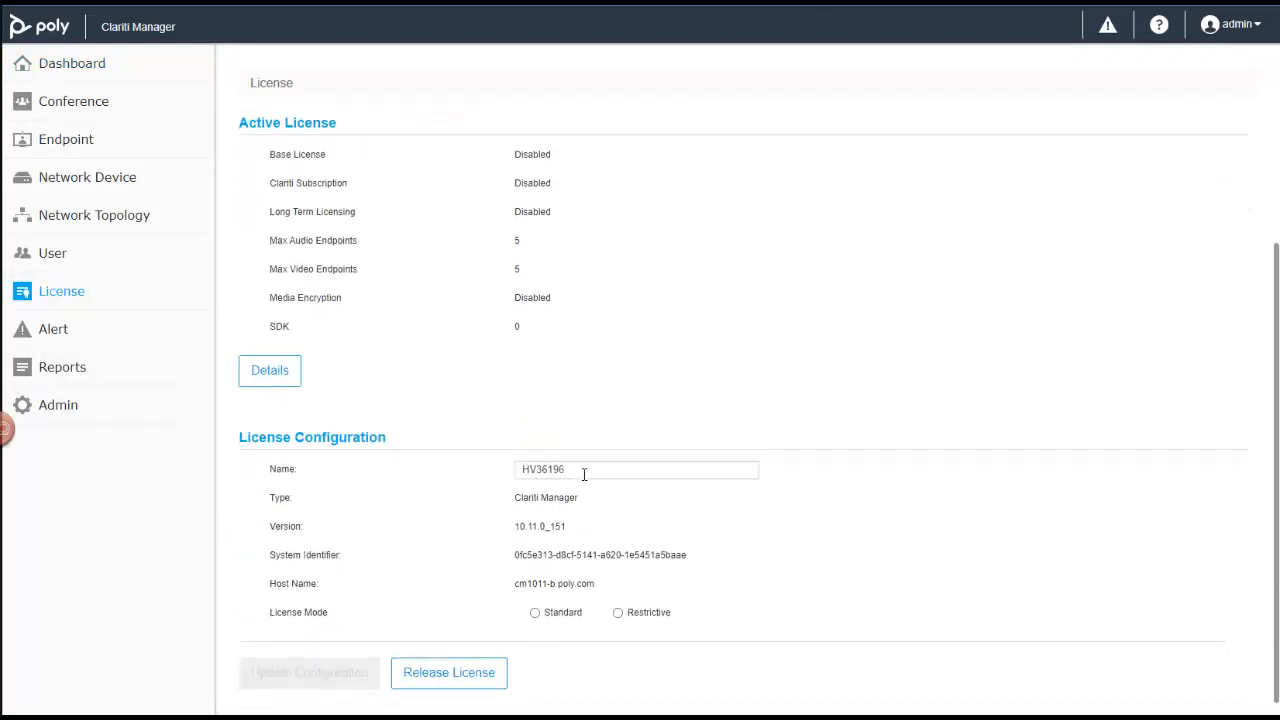
left_click_drag(584, 474, 476, 475)
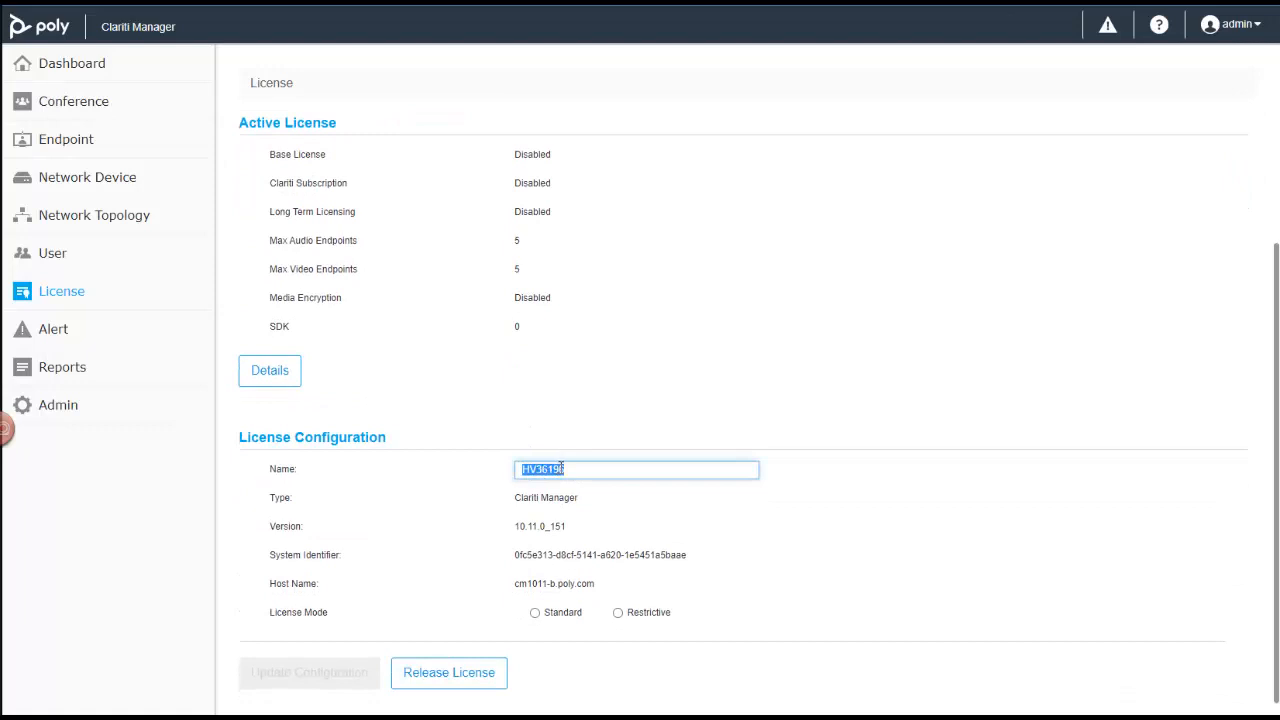
left_click(616, 612)
left_click(276, 680)
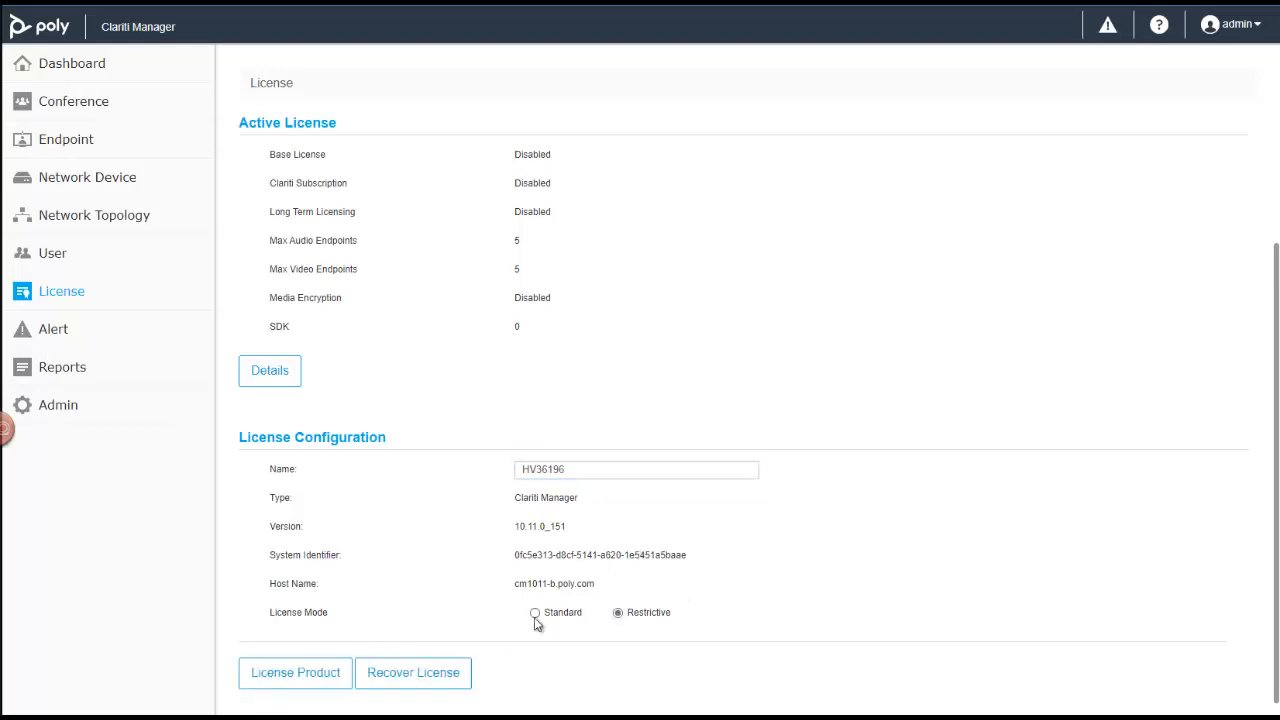
Step: Start licensing the Clariti Manager product and copy its initial license request code
left_click(320, 680)
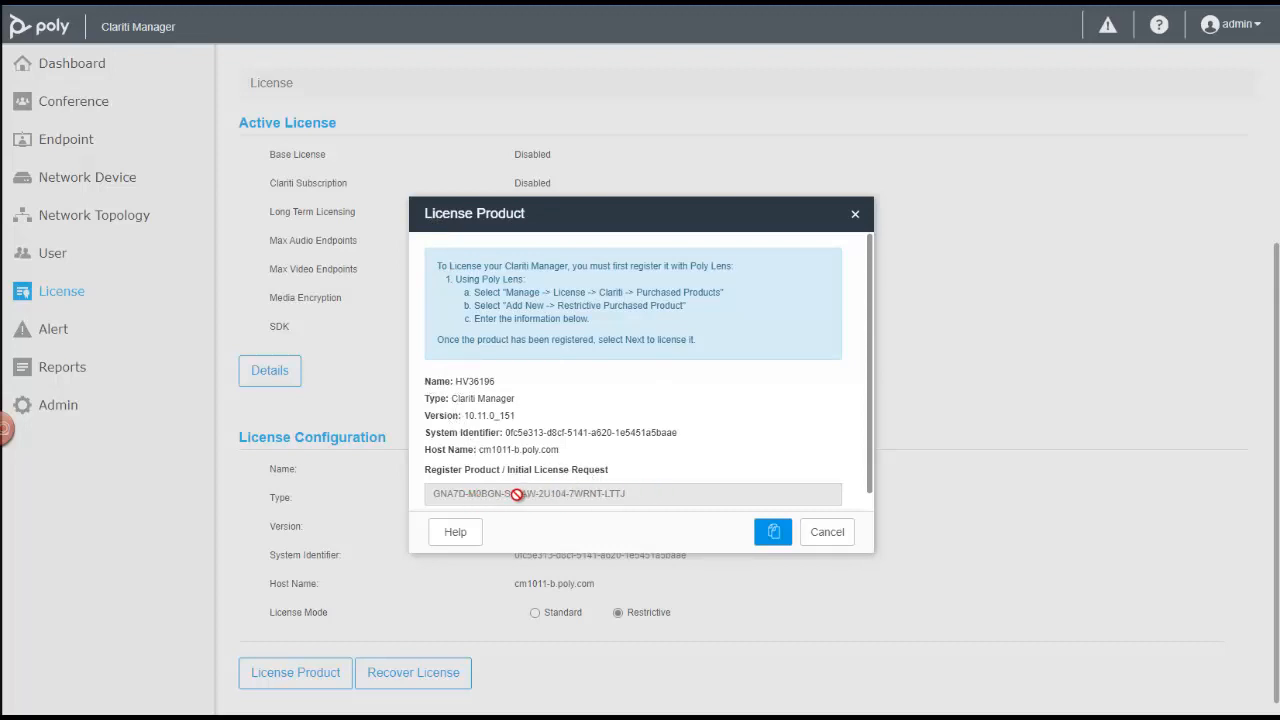
left_click(765, 534)
left_click(773, 531)
left_click(768, 531)
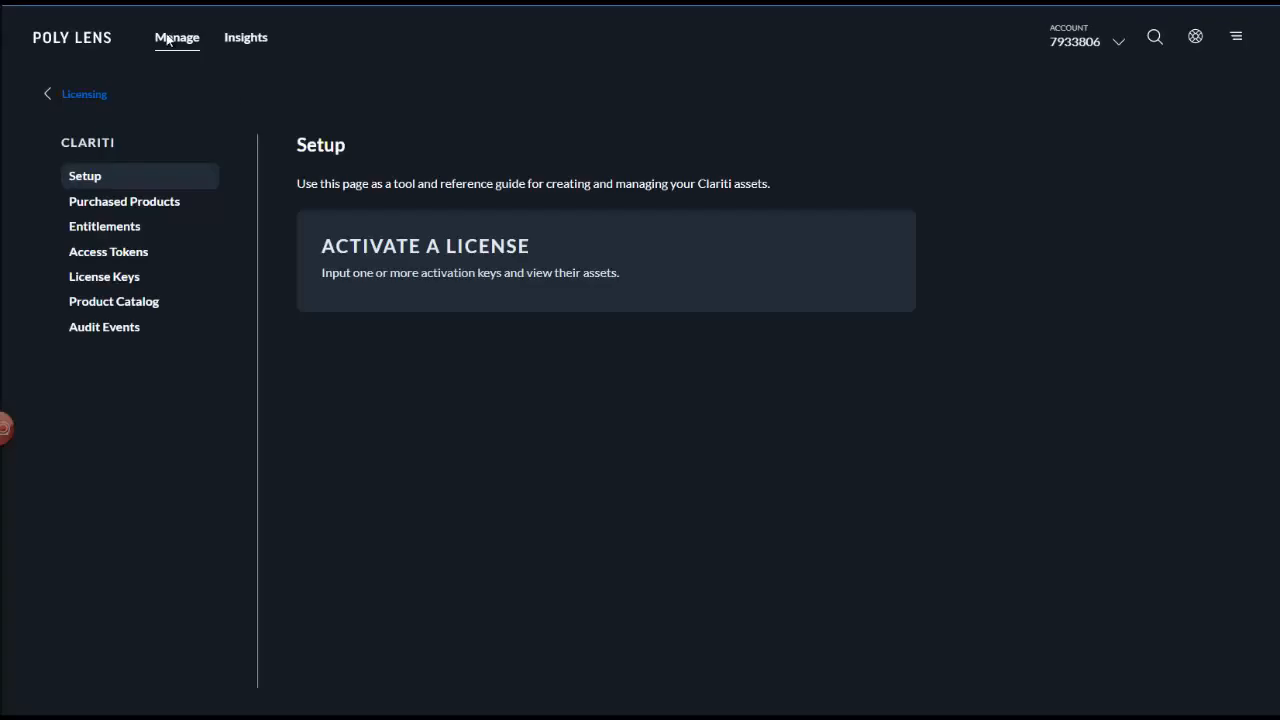
Step: Switch to Poly Lens and start adding a restrictive purchased product to the Clariti purchased products
left_click(181, 42)
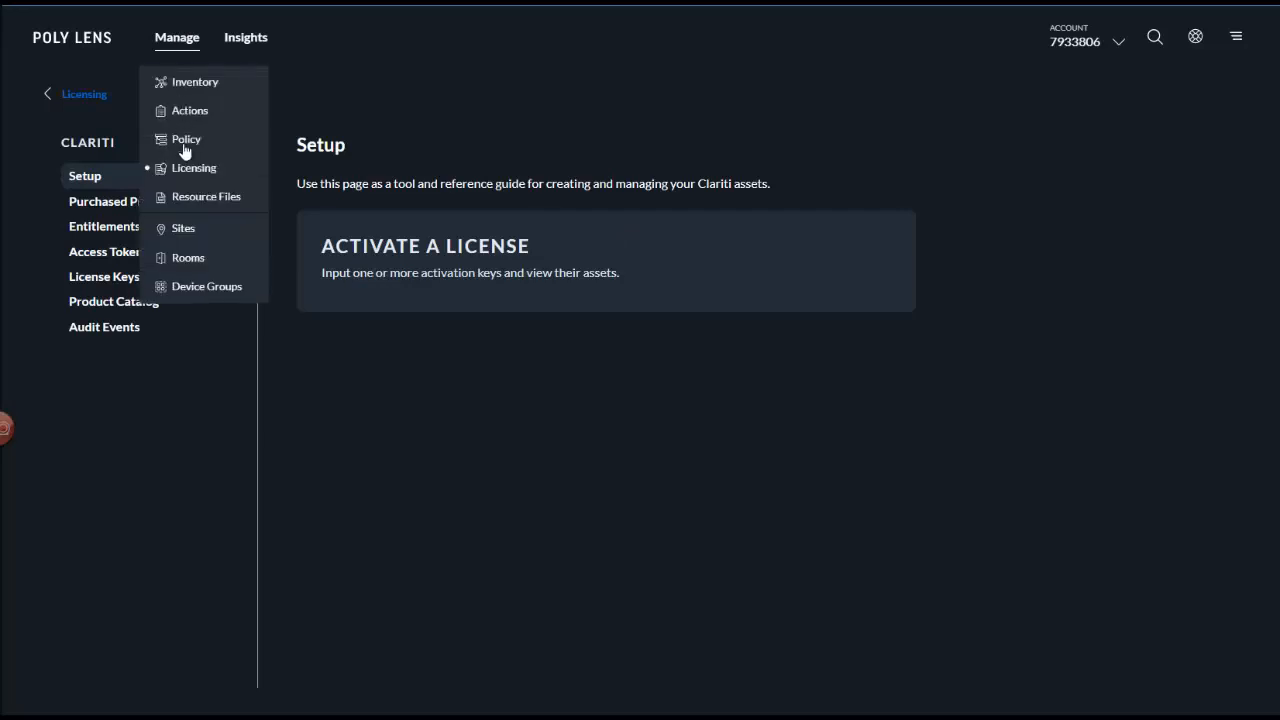
left_click(183, 170)
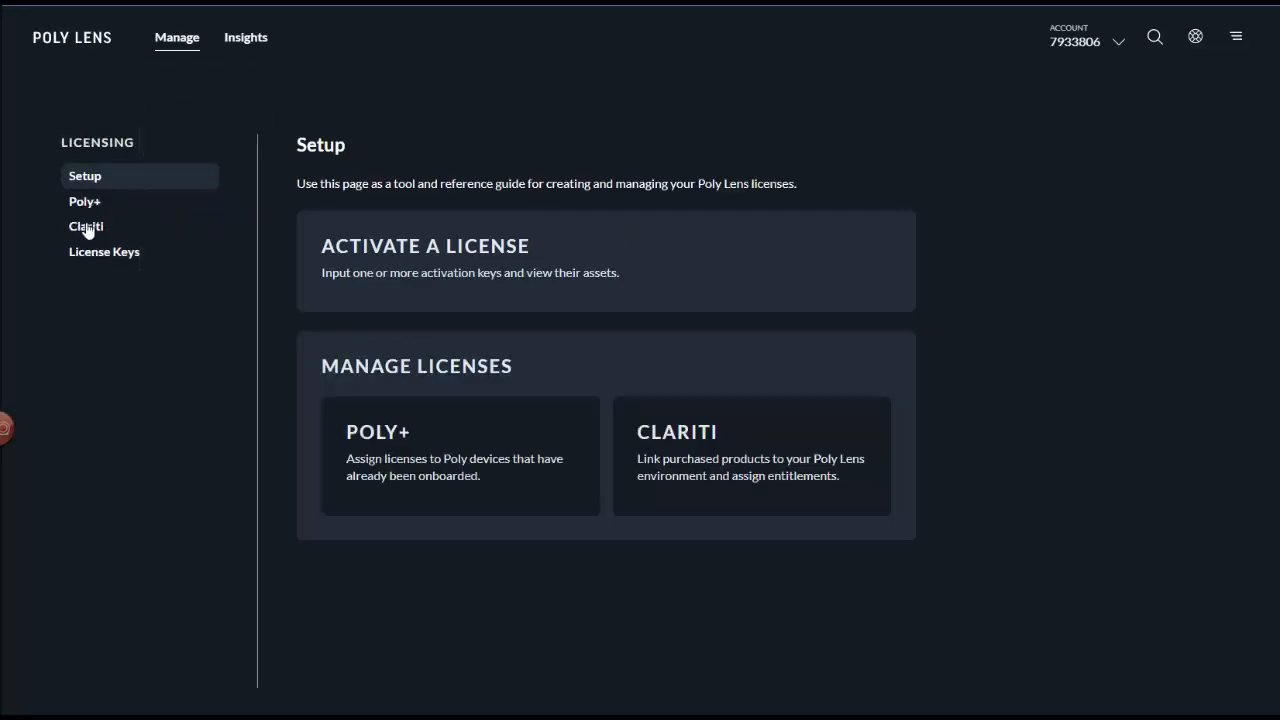
left_click(105, 226)
left_click(100, 201)
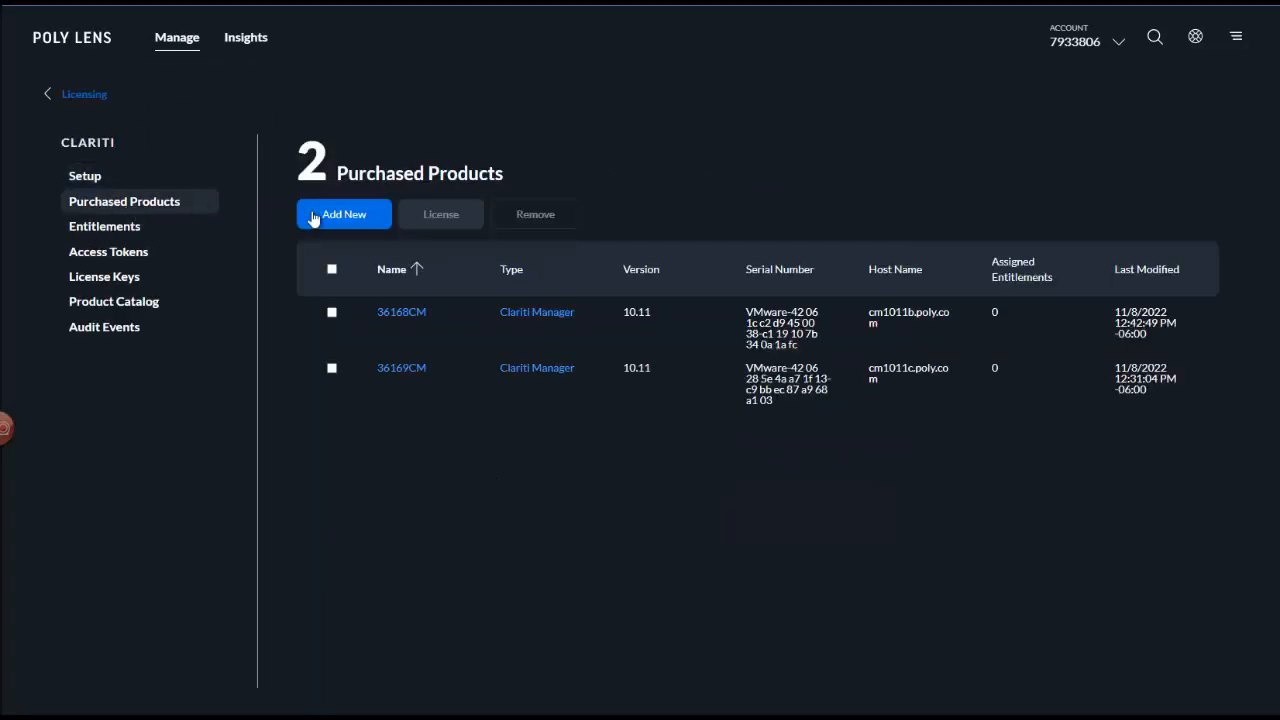
left_click(344, 215)
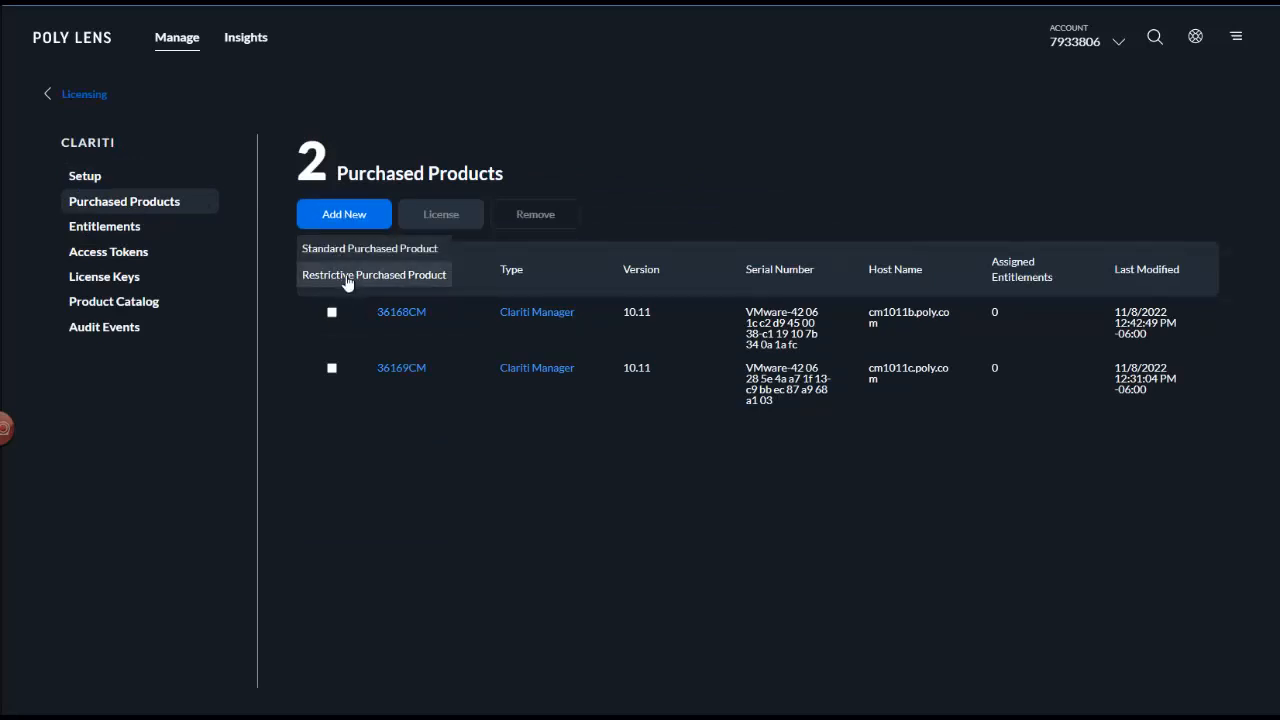
left_click(348, 276)
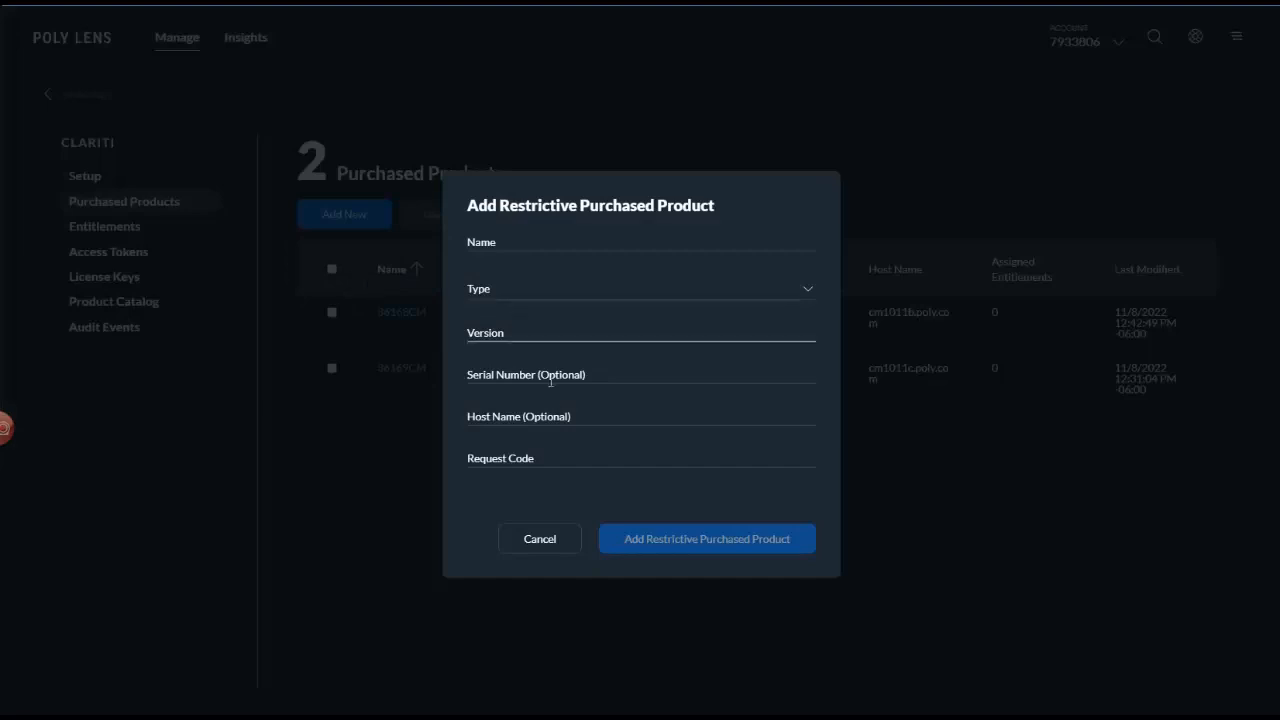
Step: Name the restrictive product HV Restrictive, and set its type to Clariti Manager and its version to 10.11
left_click(529, 246)
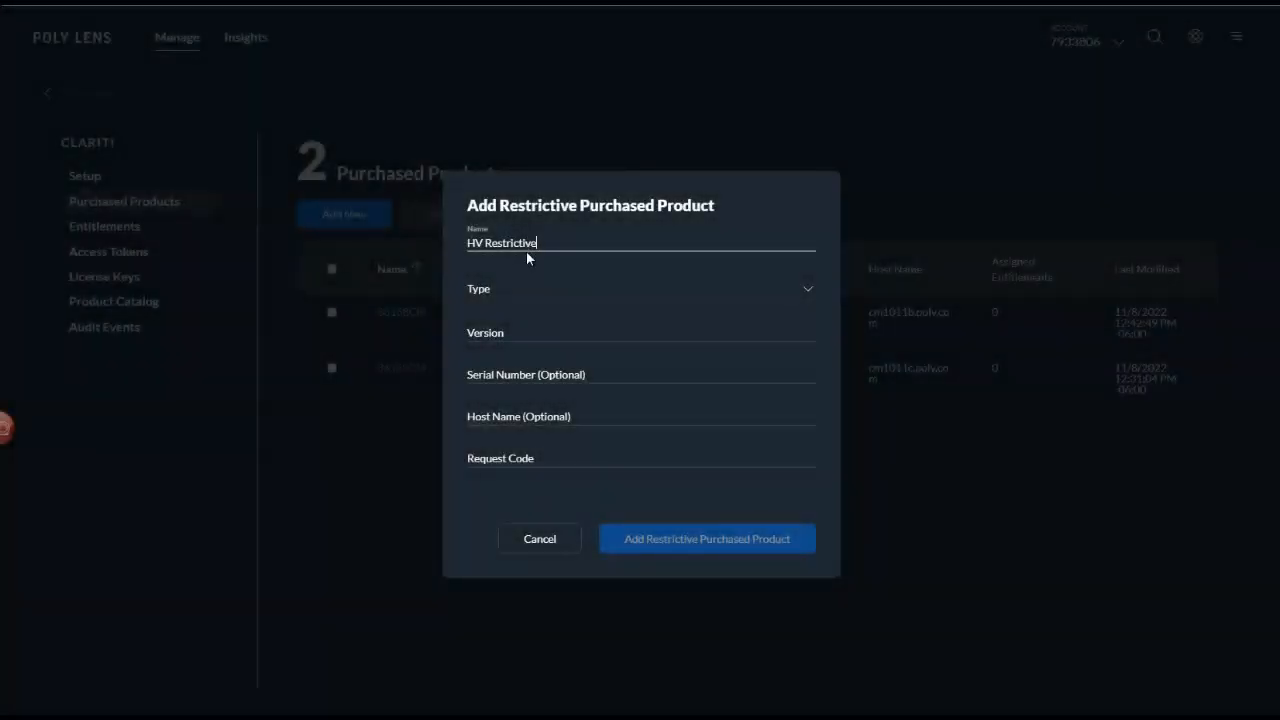
left_click(505, 292)
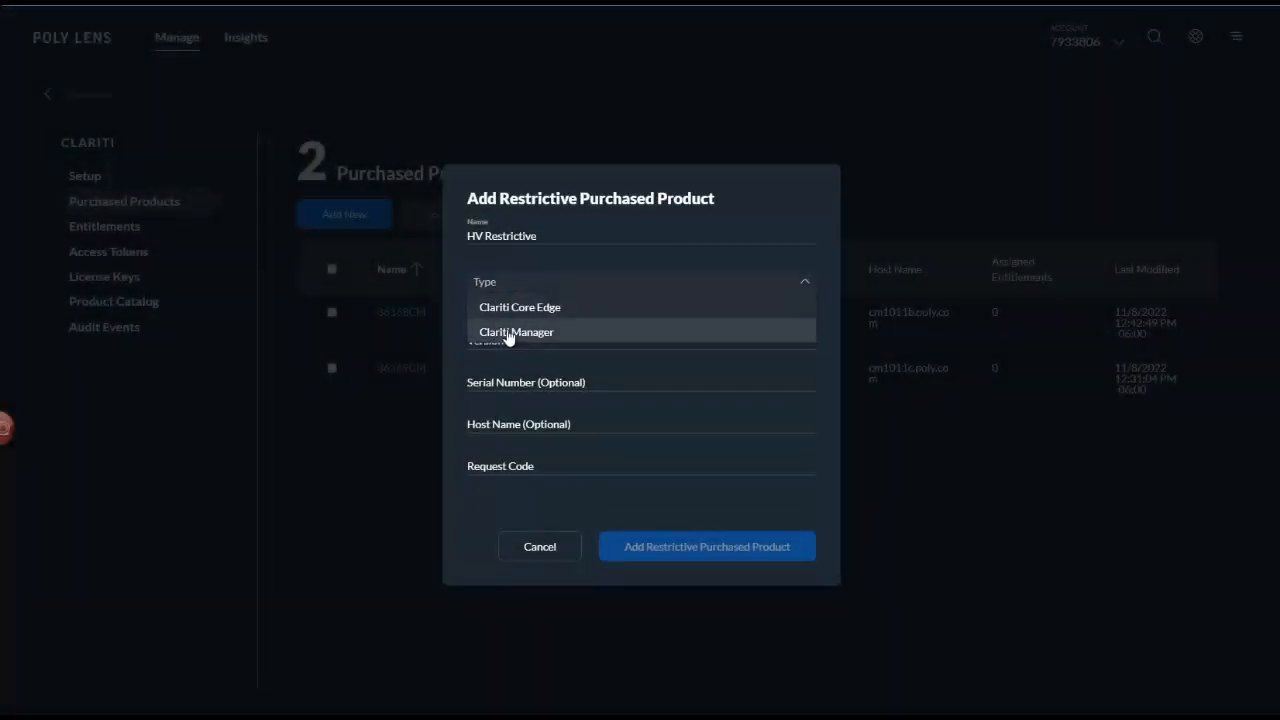
left_click(506, 331)
left_click(513, 332)
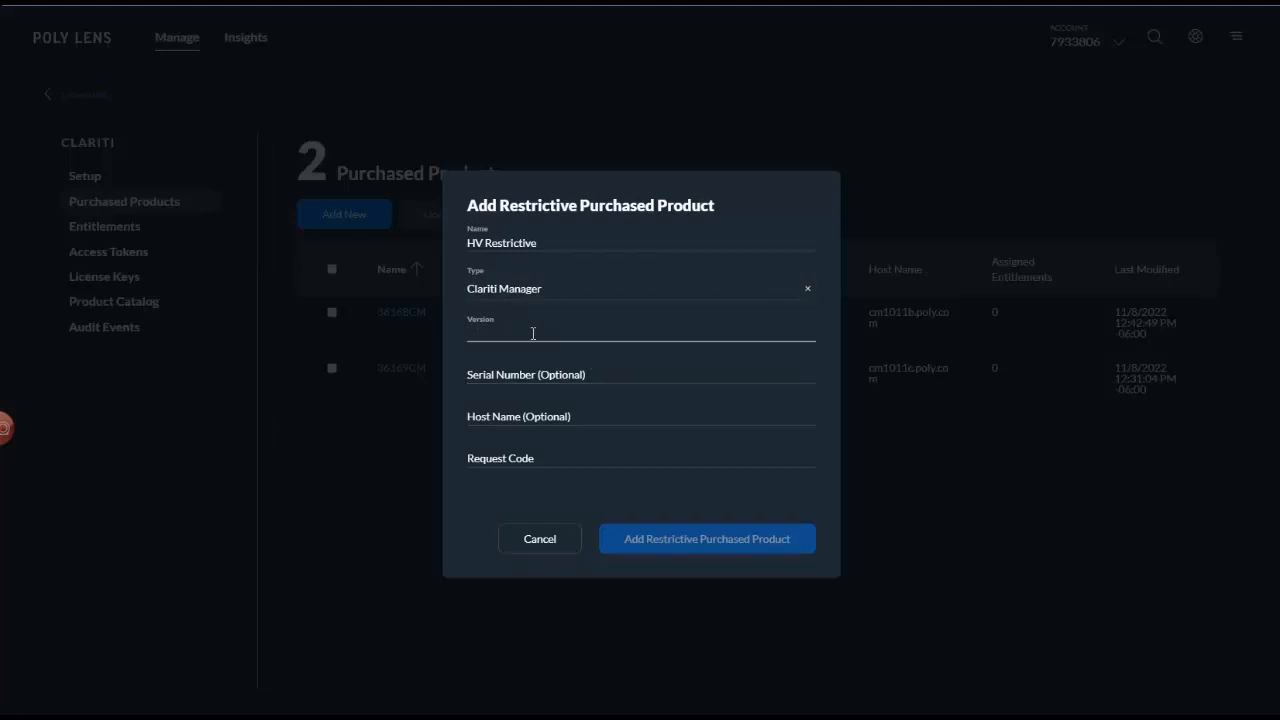
left_click(611, 353)
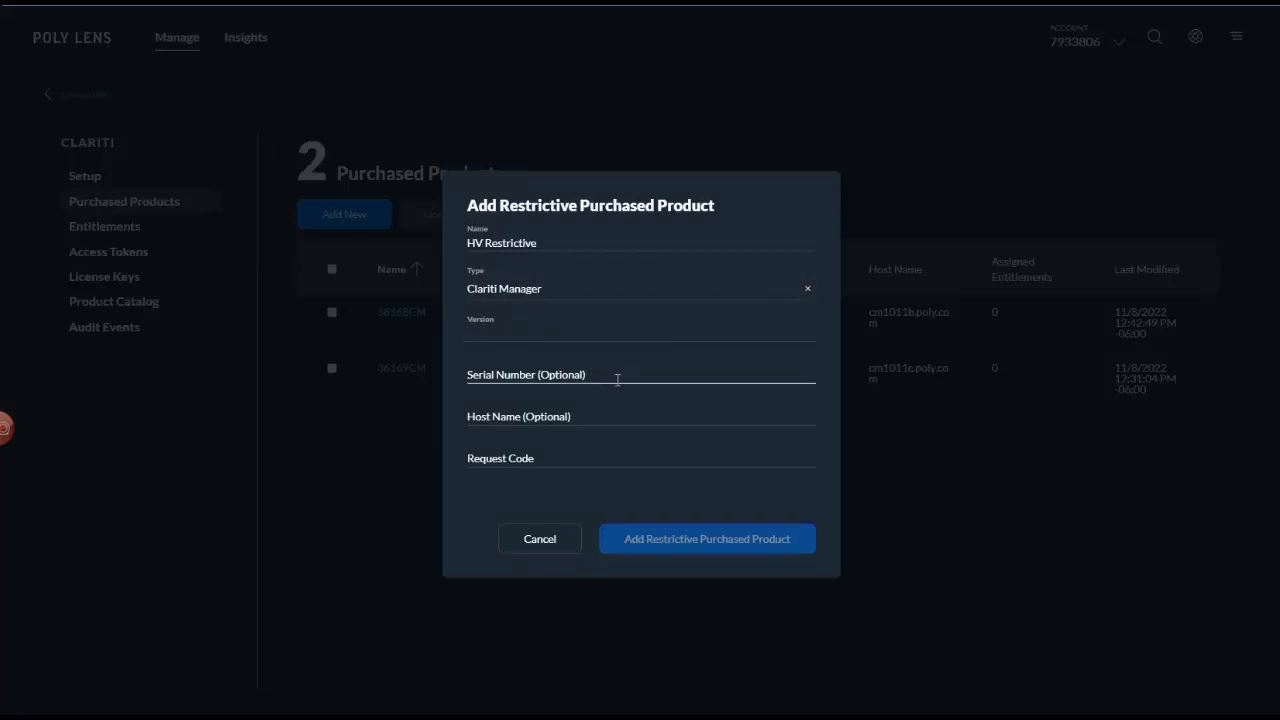
left_click(615, 378)
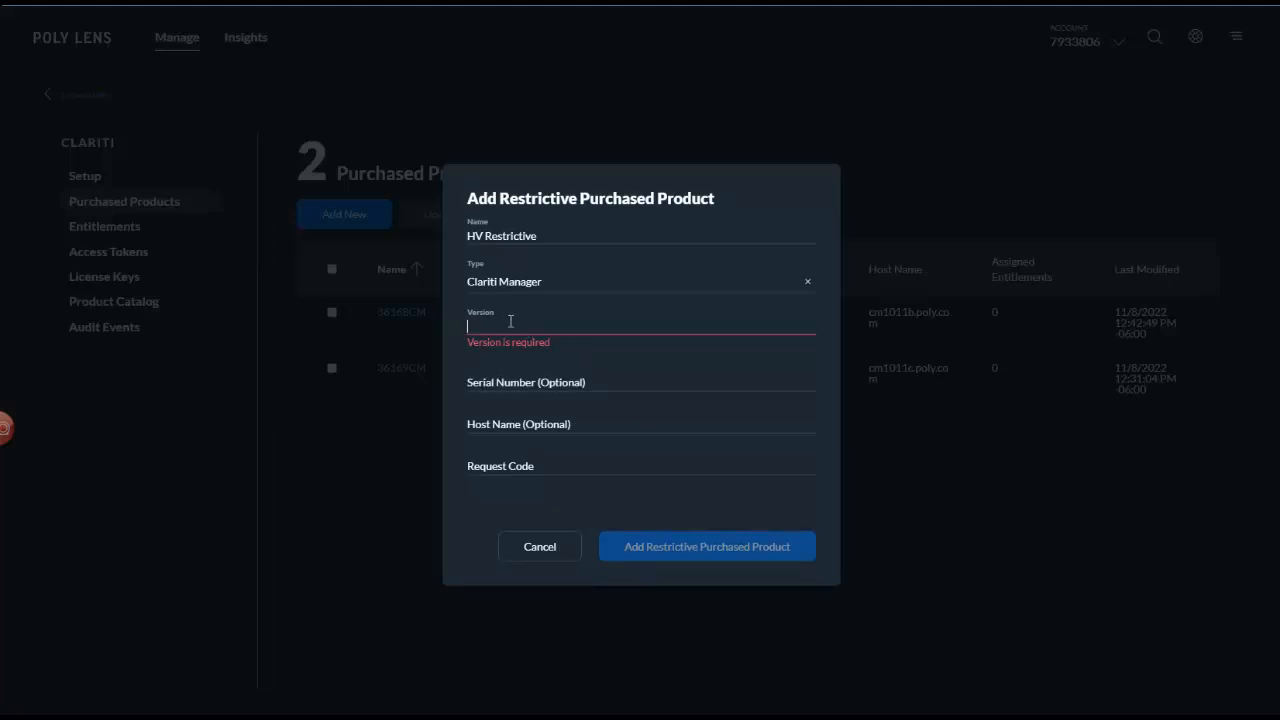
type("10.11")
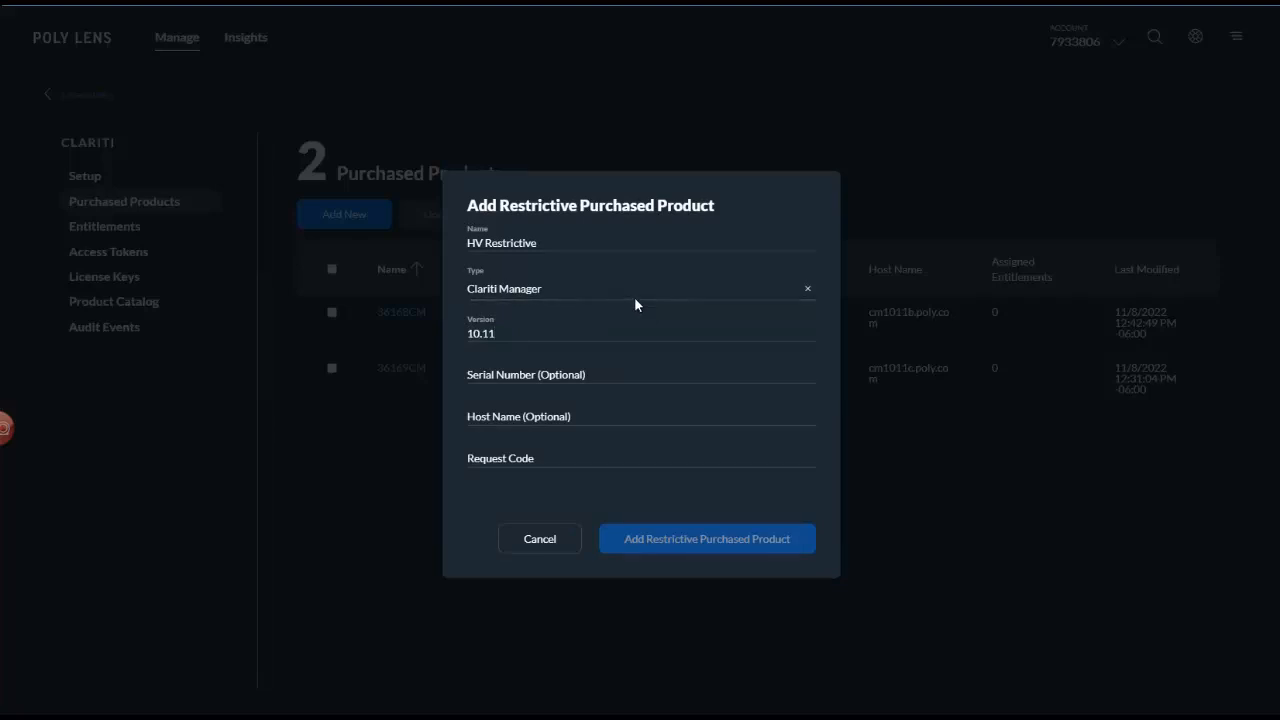
left_click(807, 288)
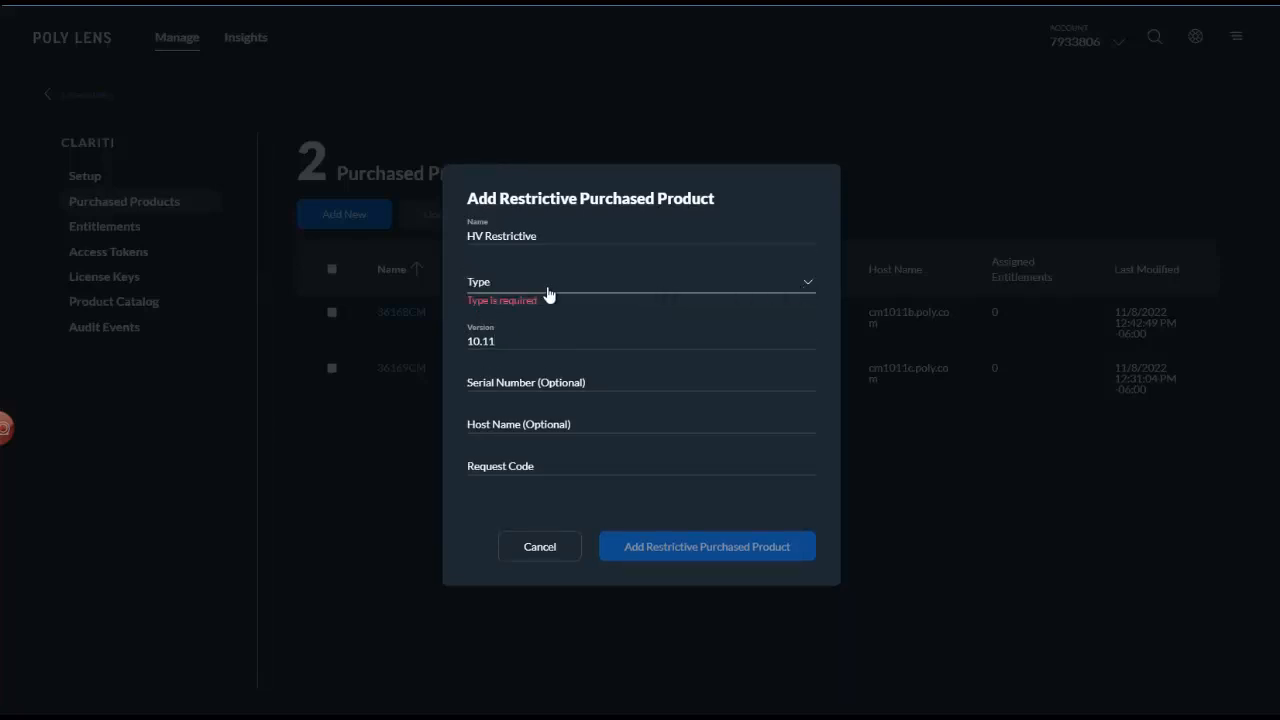
left_click(510, 288)
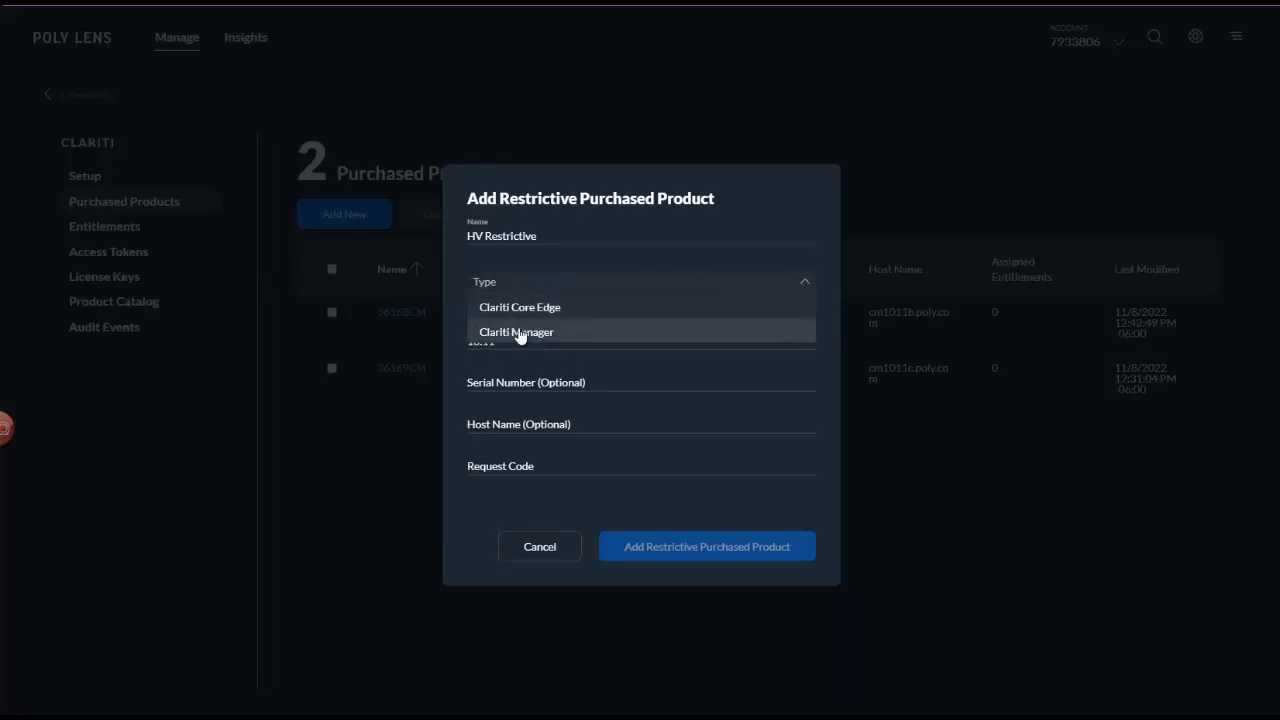
left_click(521, 335)
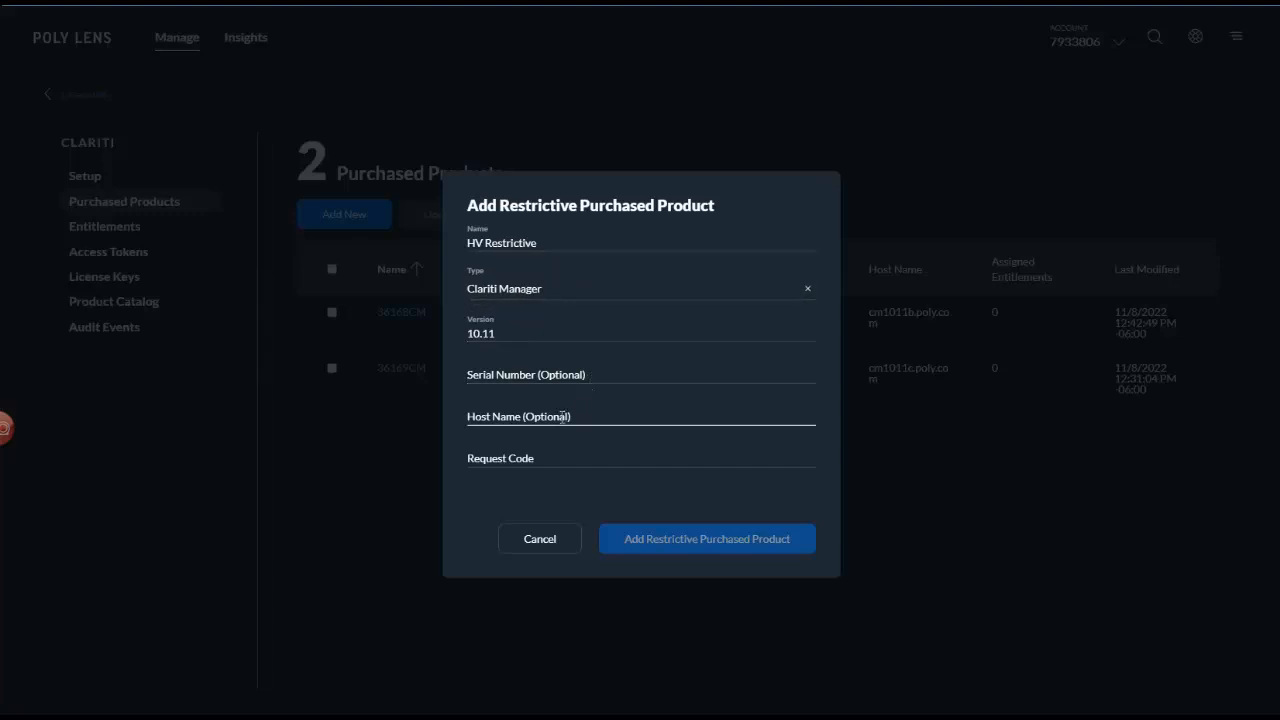
Step: Paste the copied request code to add the restrictive product, and view the license actions available for HV Restrictive
left_click(491, 460)
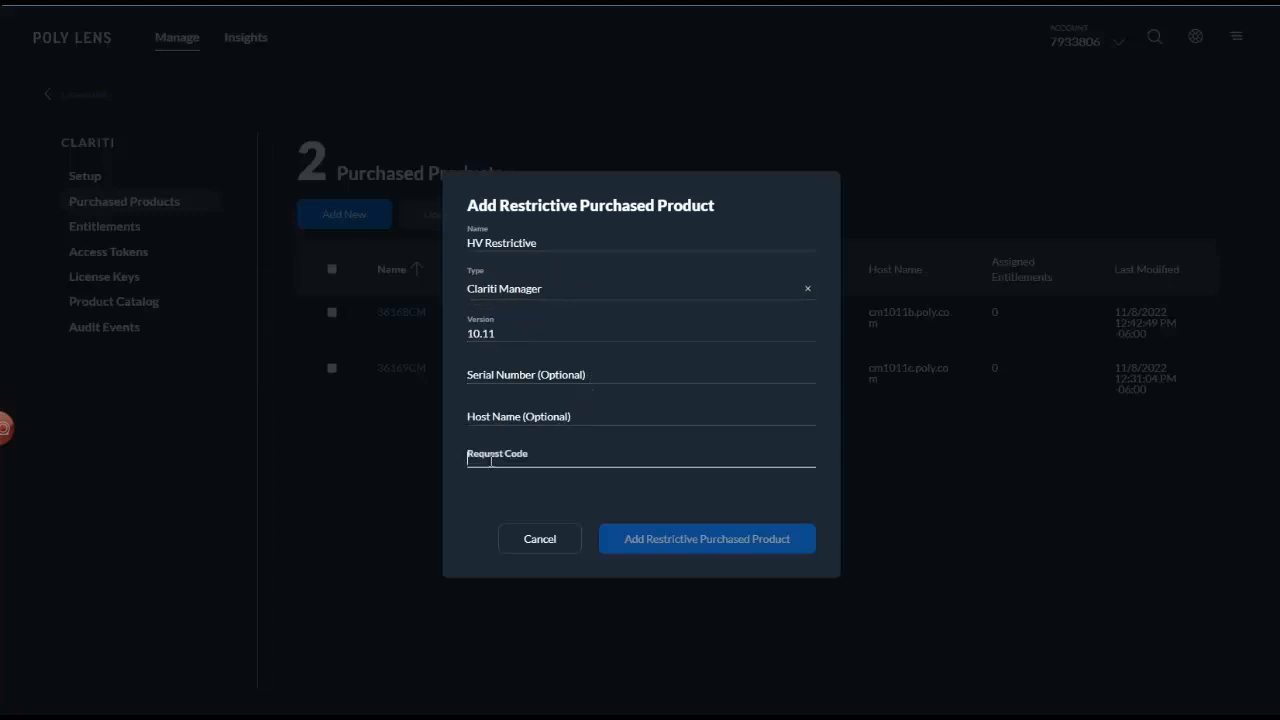
key("ctrl+v")
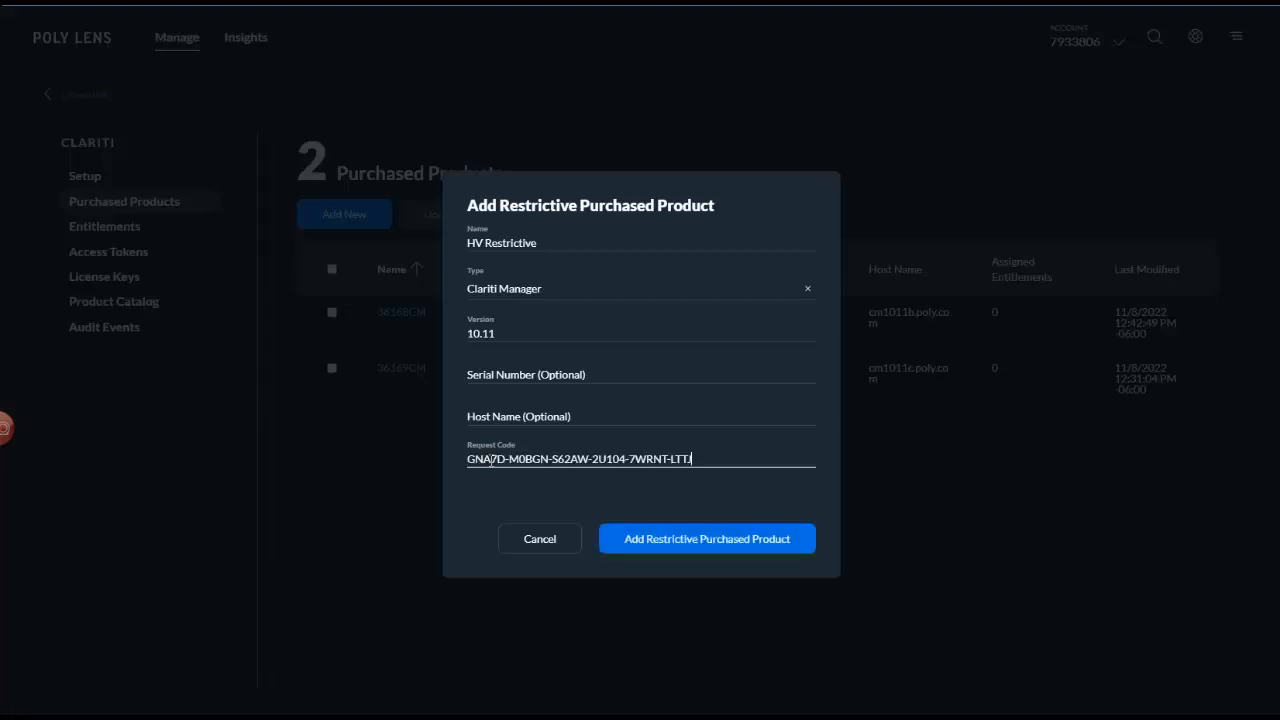
left_click(664, 540)
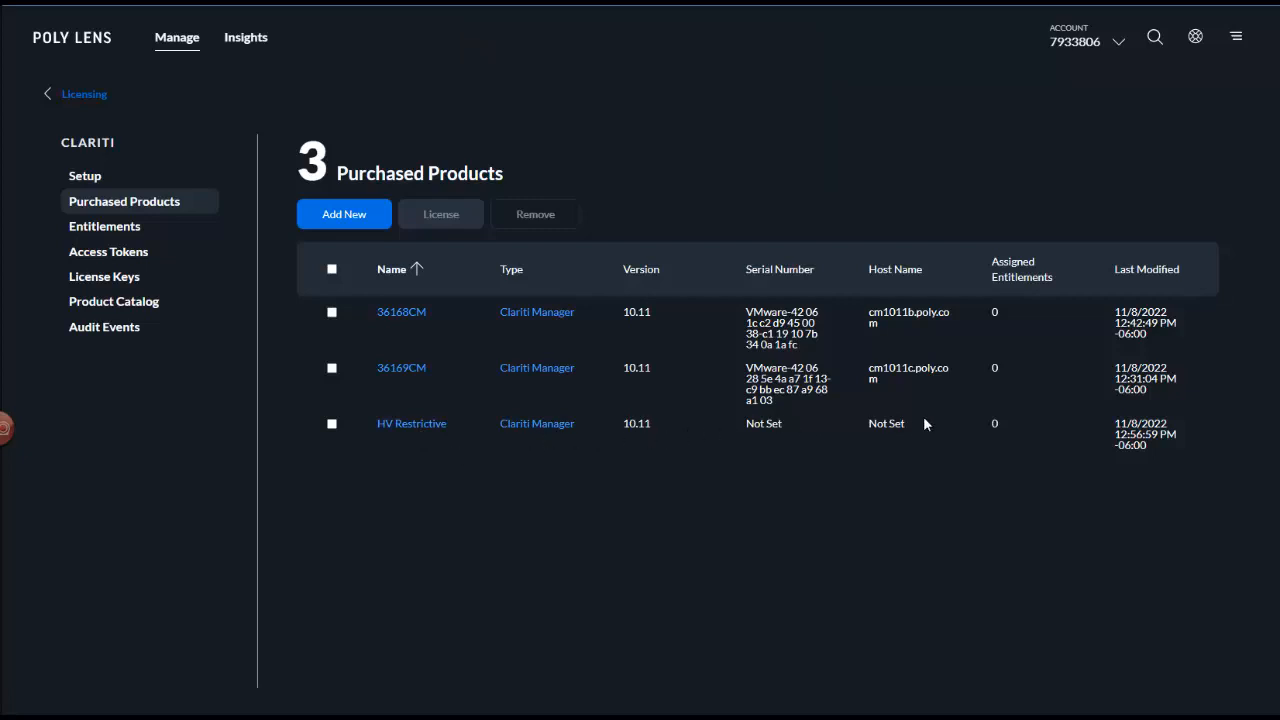
left_click(333, 425)
left_click(428, 218)
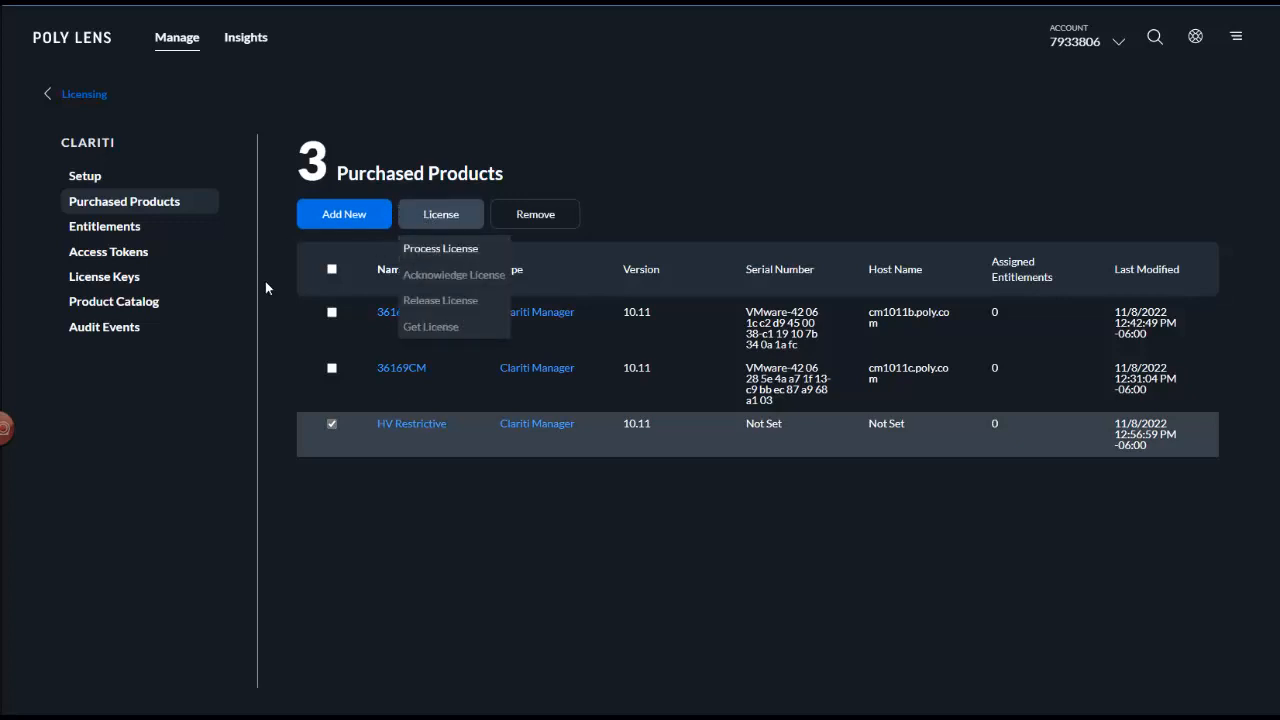
Step: Assign 2 attributes of the second Audio Devices entitlement to the HV Restrictive product
left_click(90, 230)
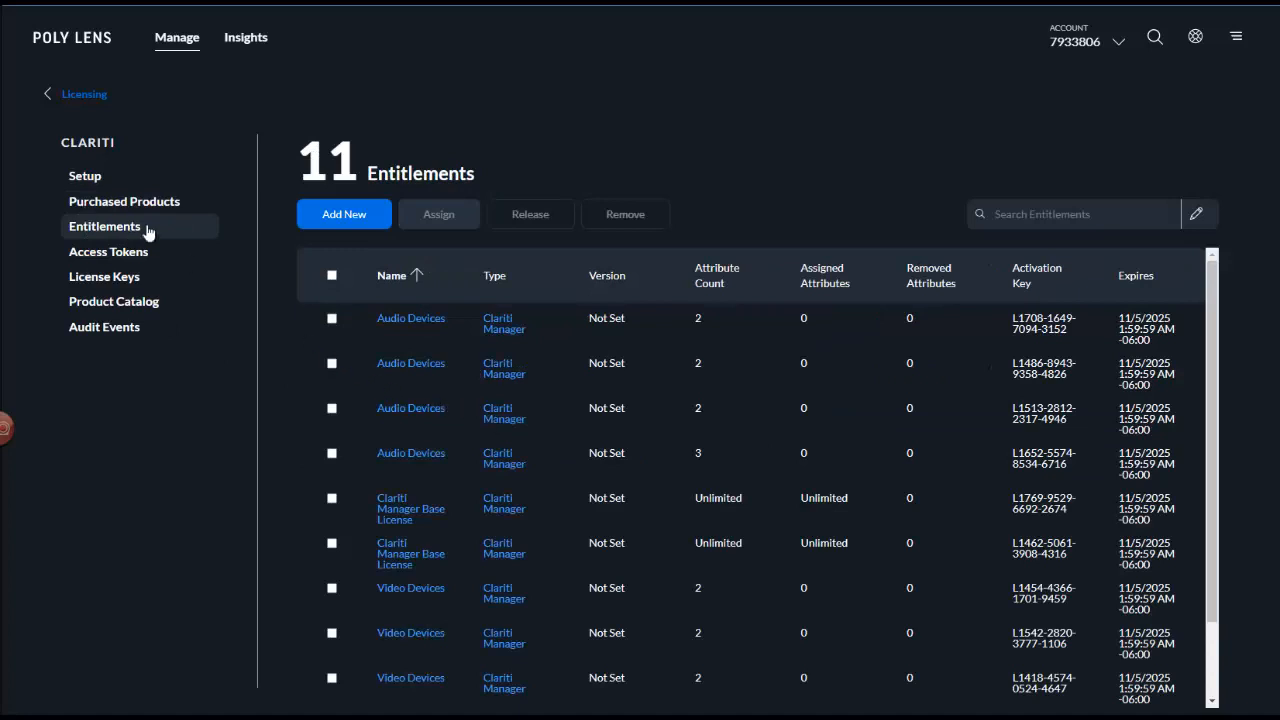
left_click(332, 363)
left_click(436, 216)
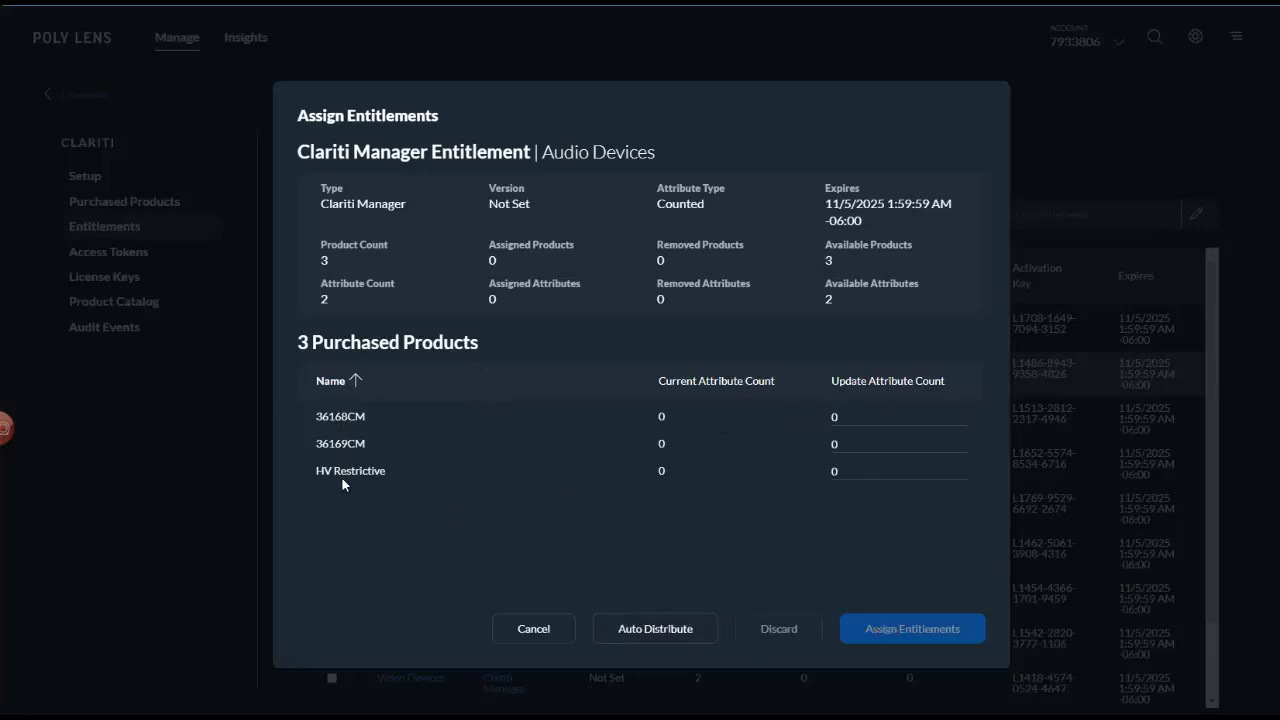
left_click_drag(852, 471, 818, 469)
type("2")
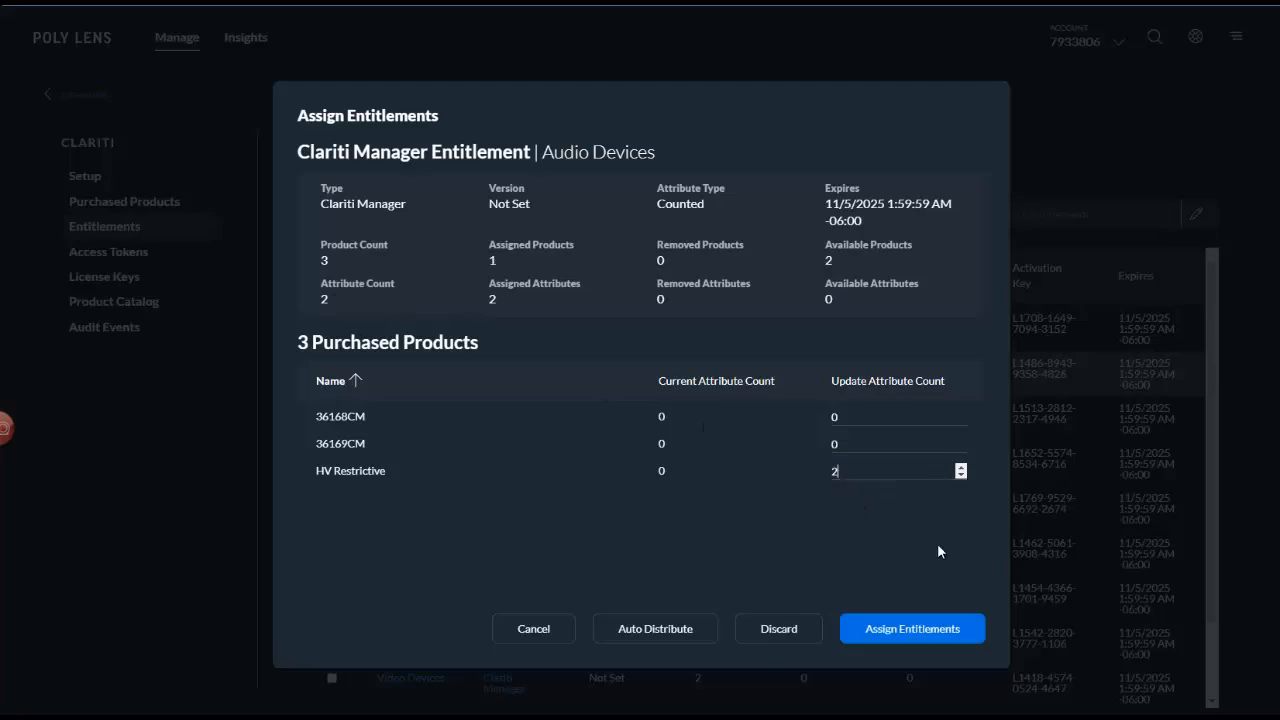
left_click(910, 630)
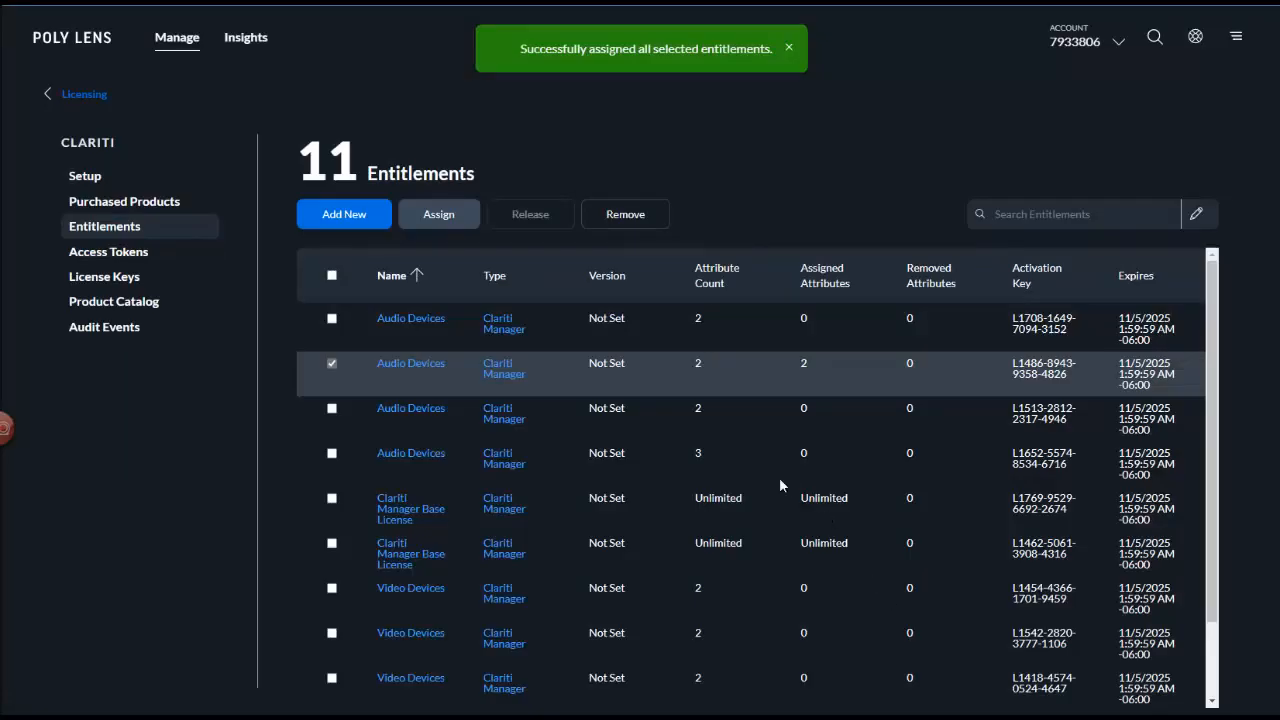
Step: Assign 2 attributes of the second Video Devices entitlement to the HV Restrictive product
left_click(333, 634)
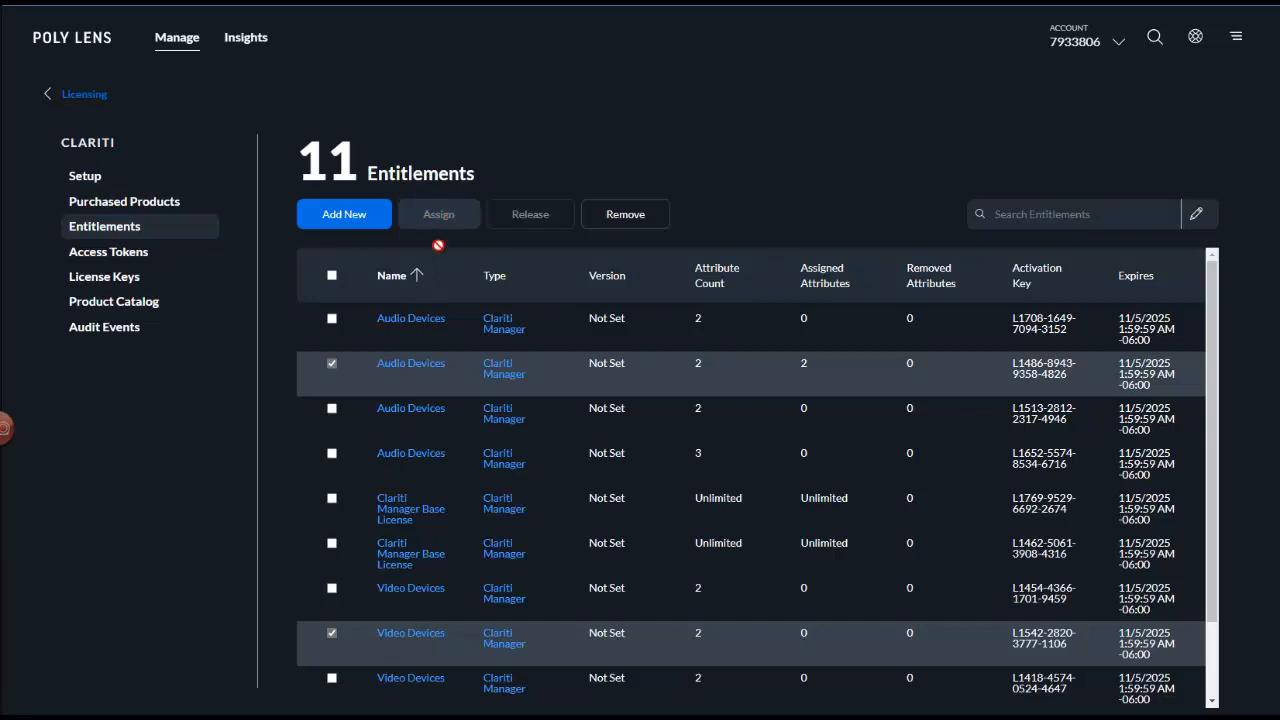
left_click(333, 363)
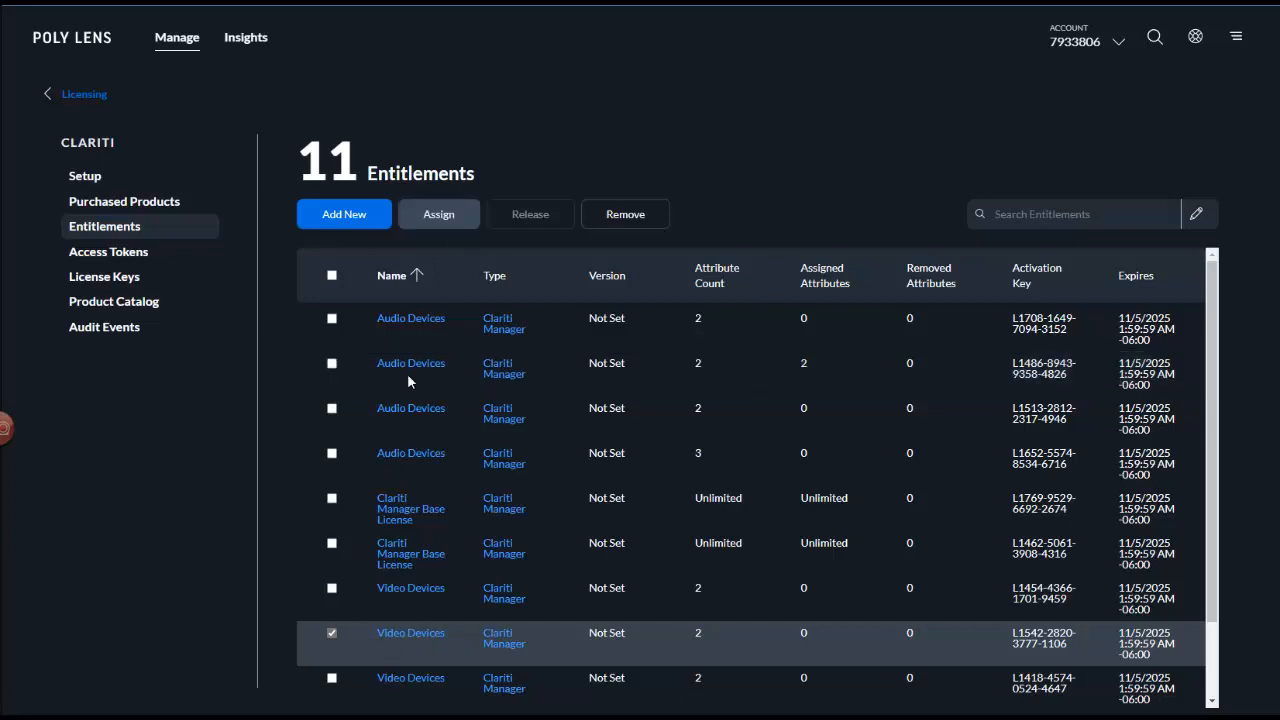
left_click(422, 217)
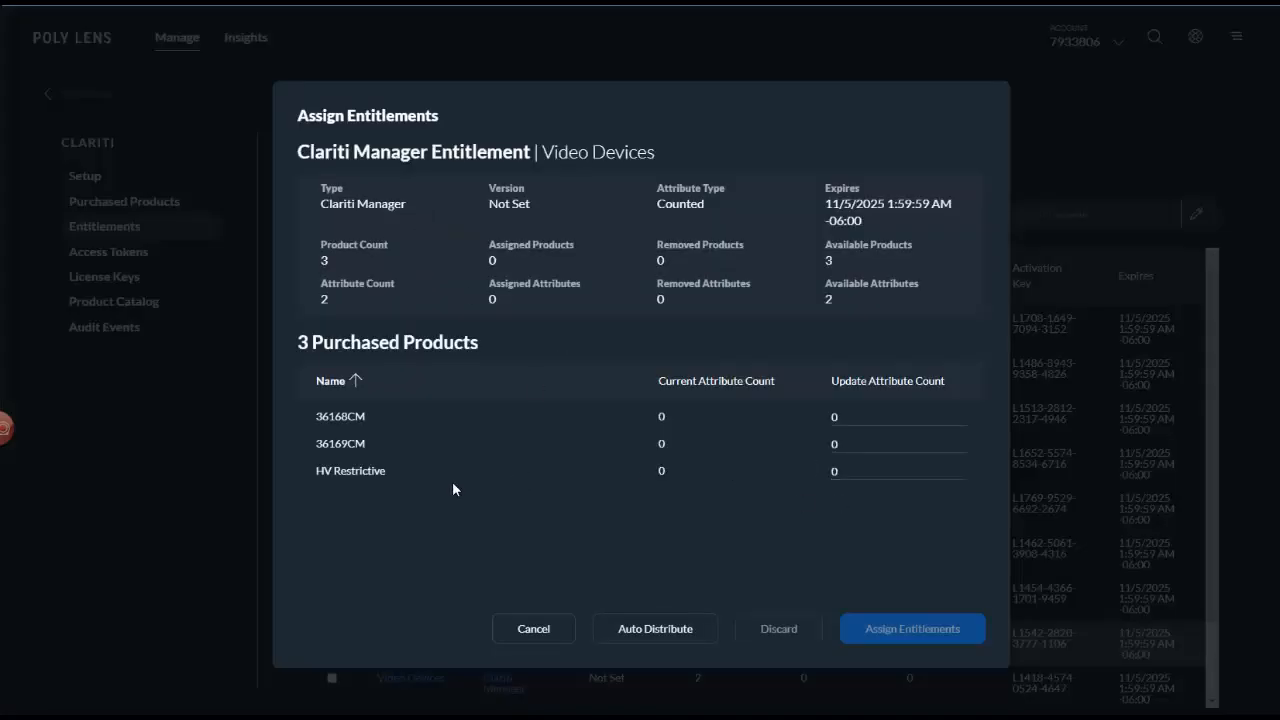
left_click(830, 471)
type("2")
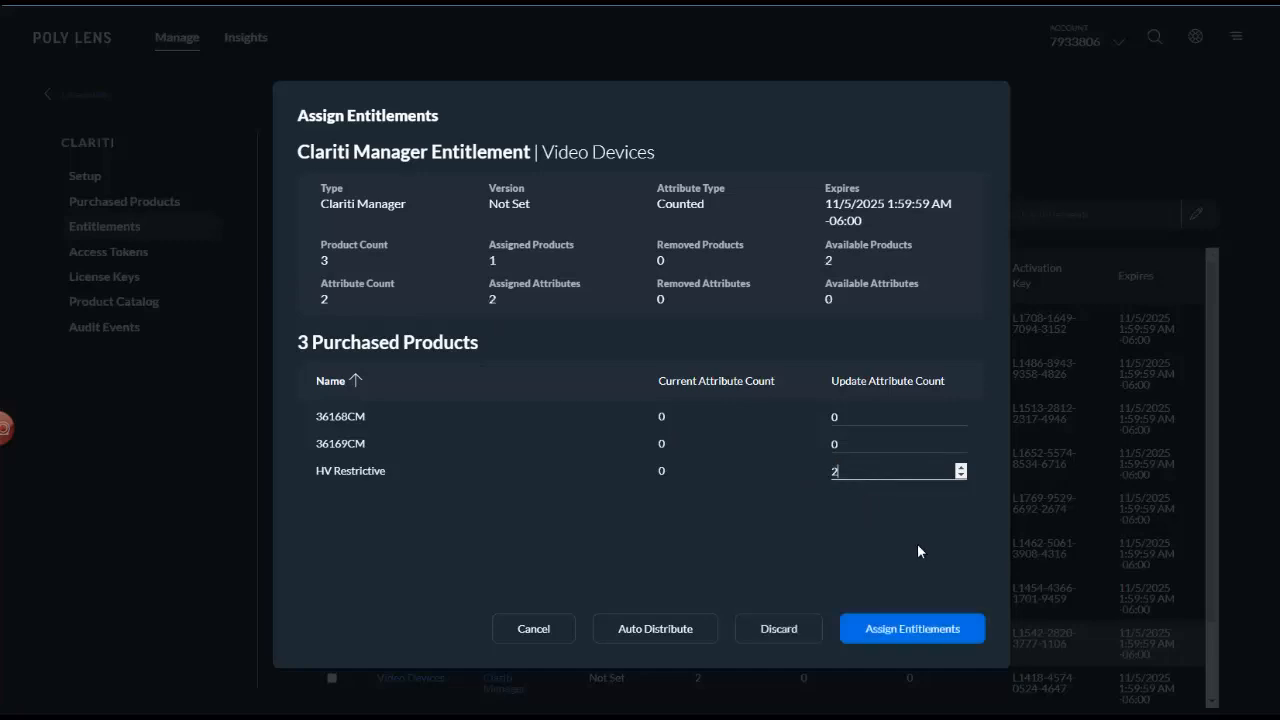
left_click(905, 622)
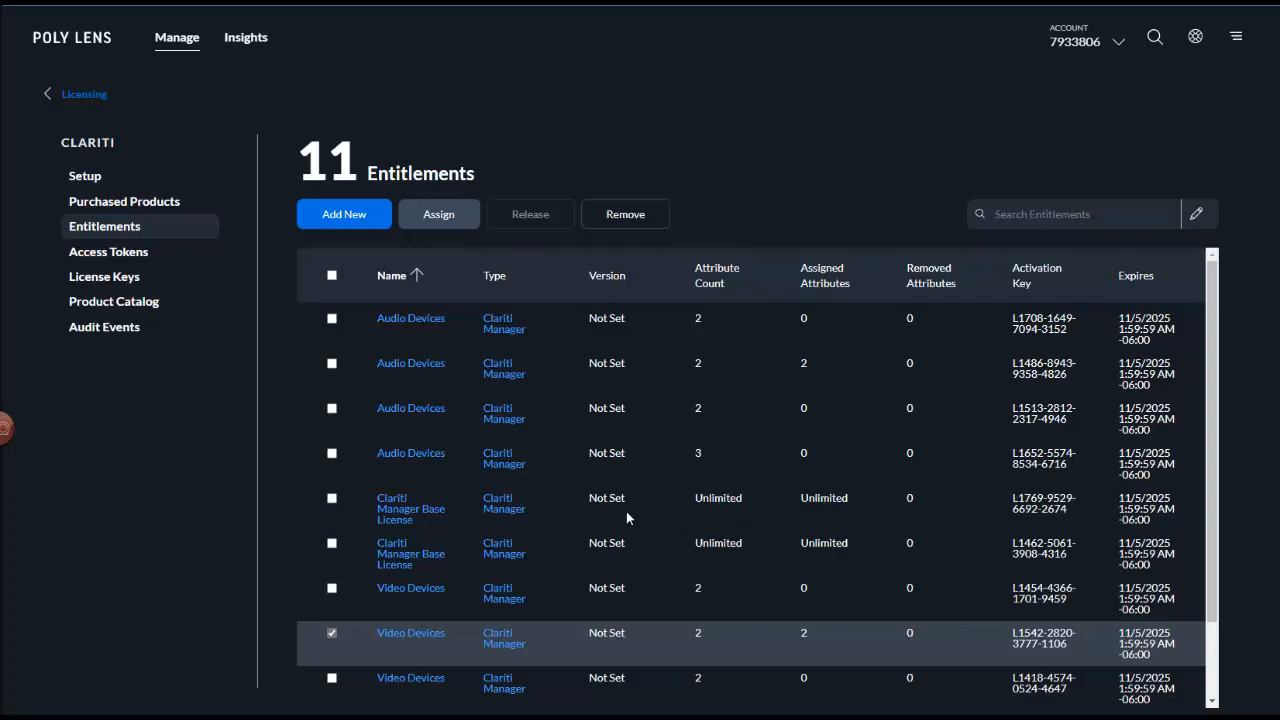
Step: Check whether the first Clariti Manager Base License entitlement can be assigned, and clear the entitlement selection
left_click(337, 633)
left_click(332, 499)
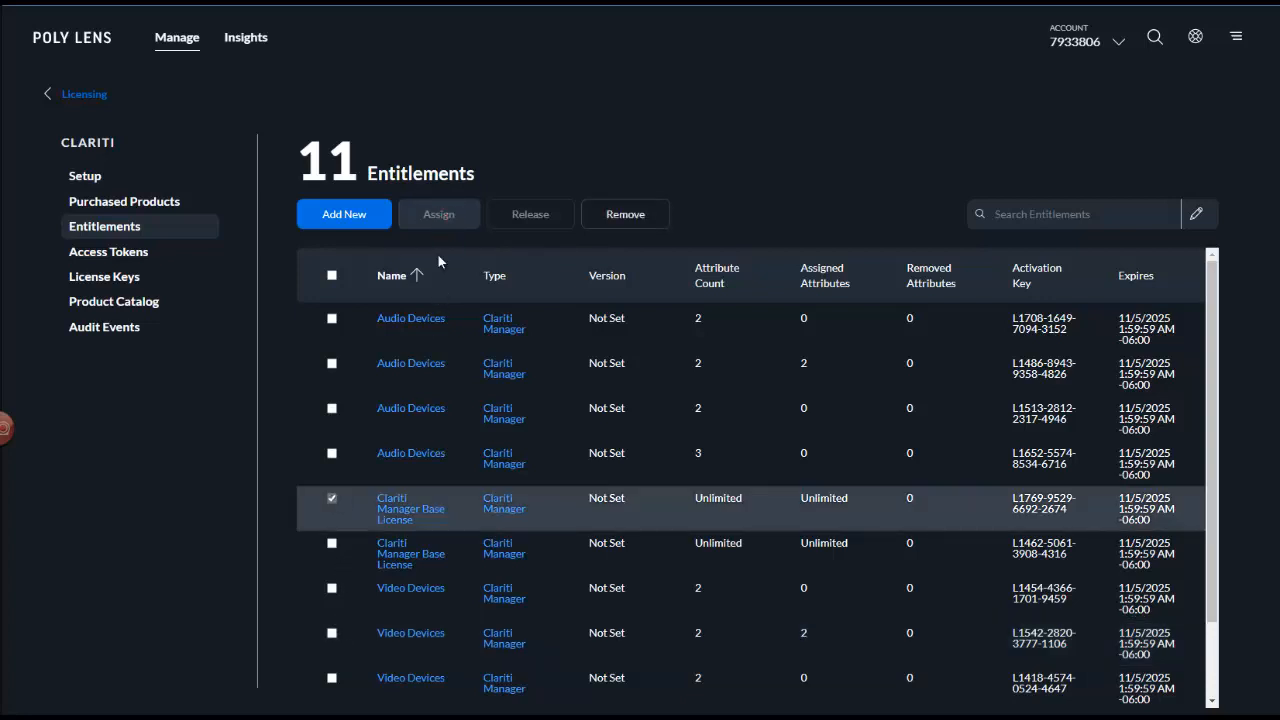
left_click(332, 499)
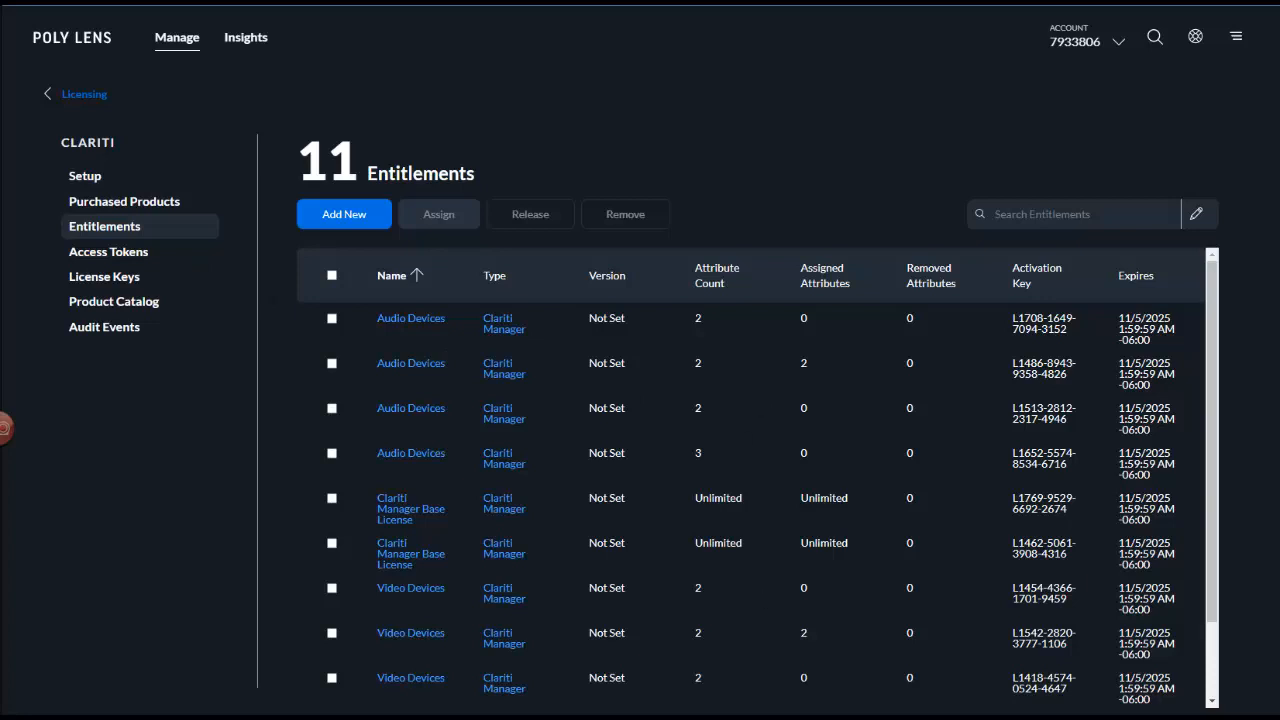
Step: Process the license request for the HV Restrictive purchased product and copy the resulting response code
left_click(108, 210)
left_click(332, 424)
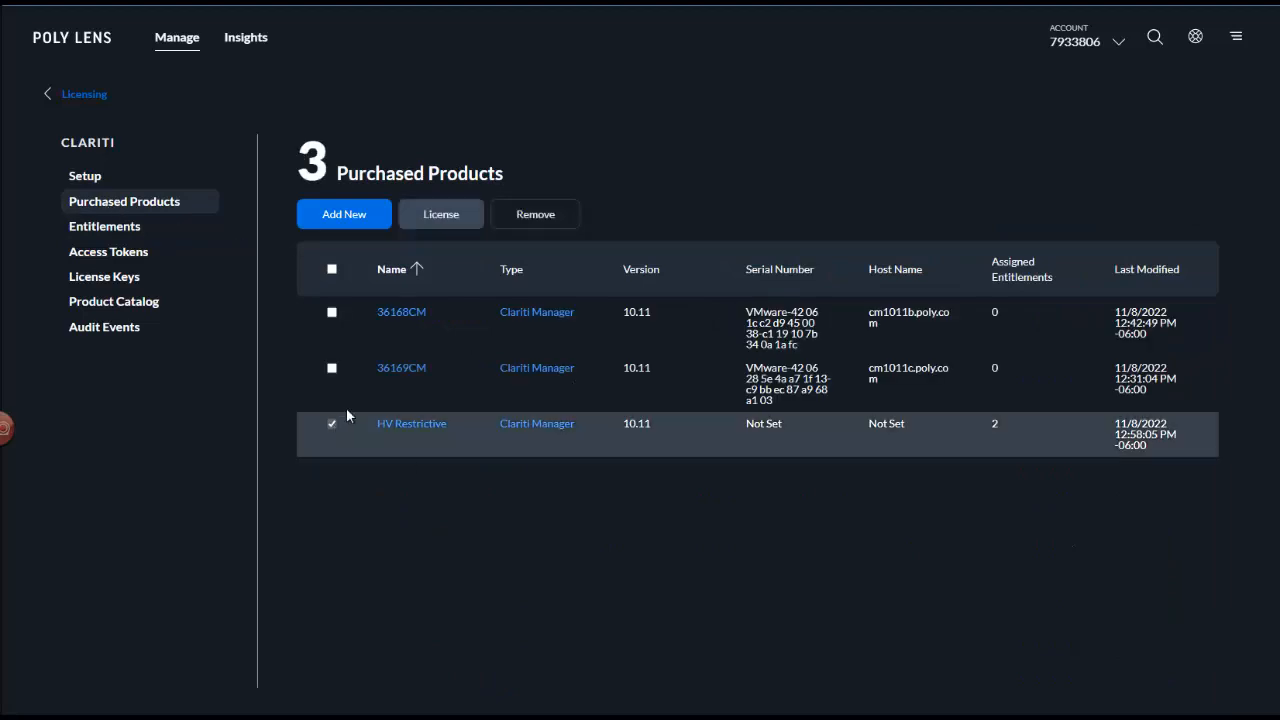
left_click(428, 216)
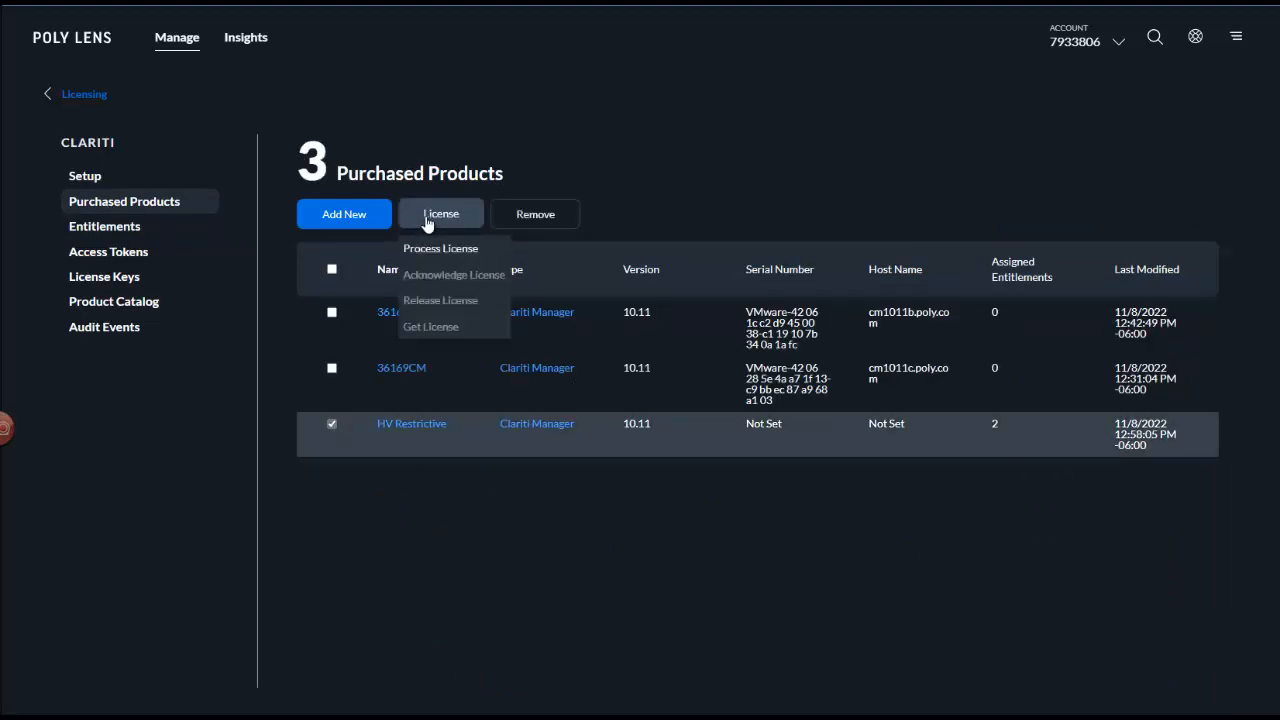
left_click(435, 246)
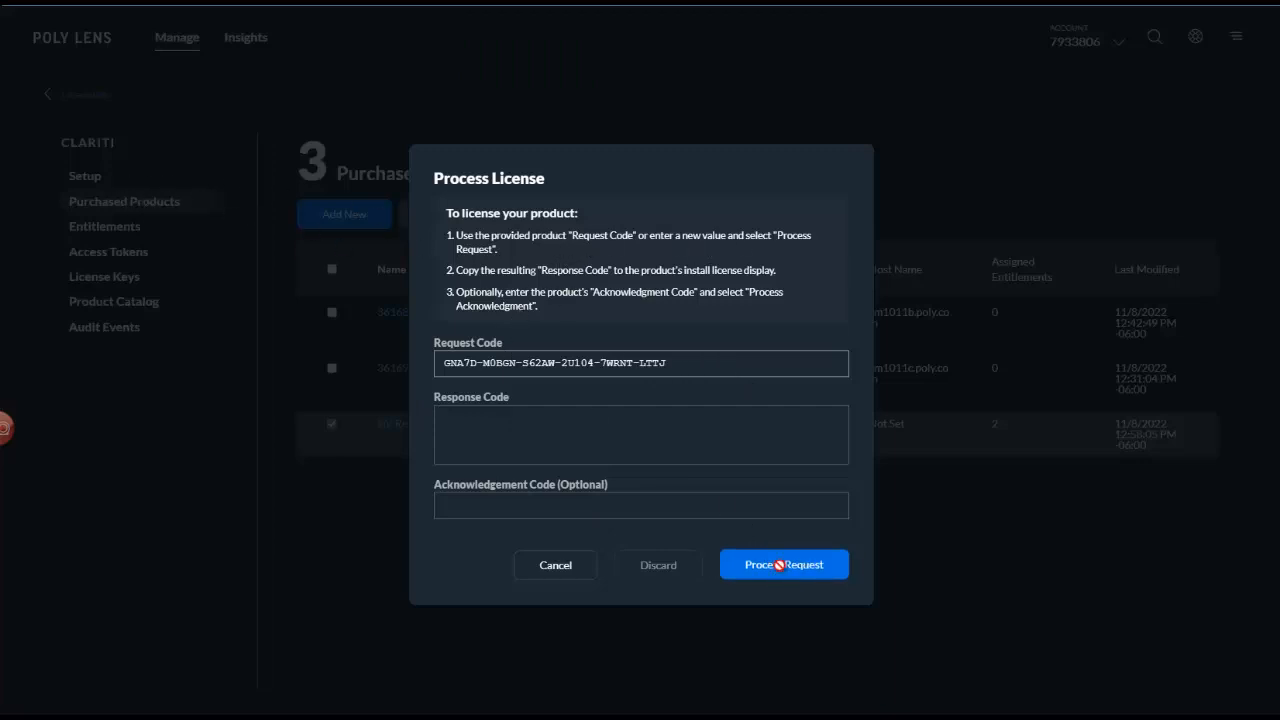
left_click(779, 565)
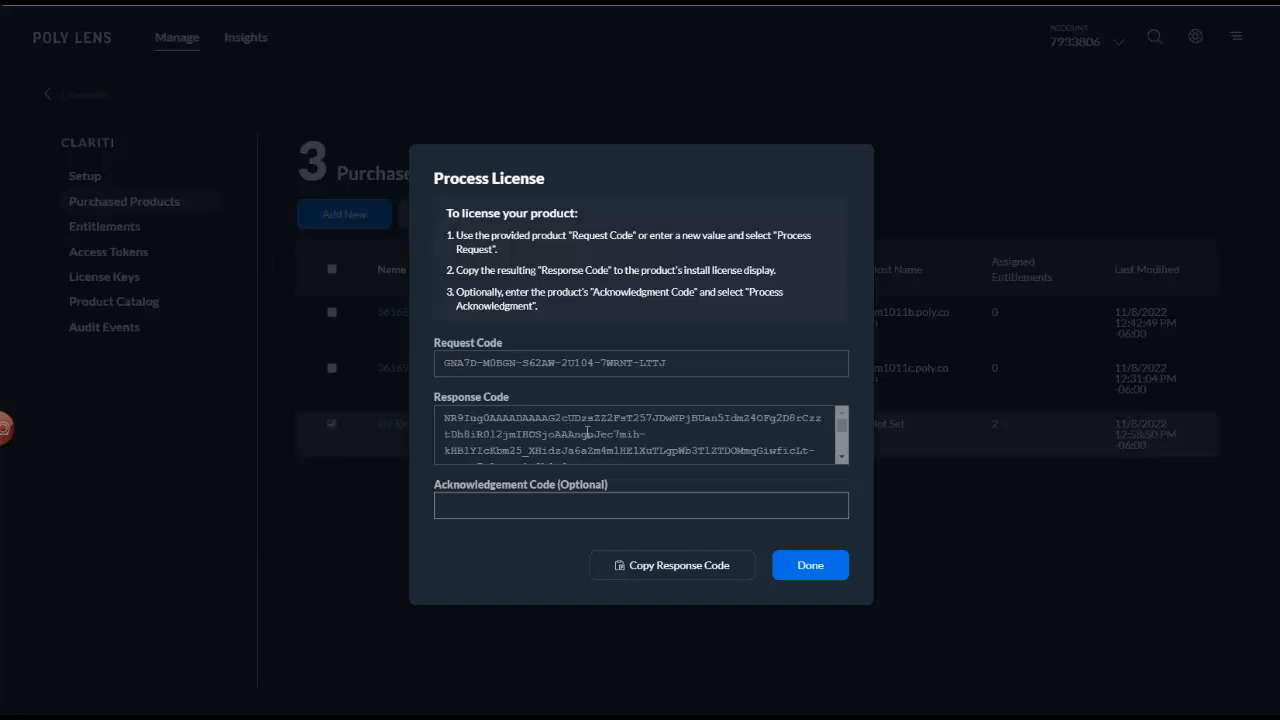
left_click(646, 574)
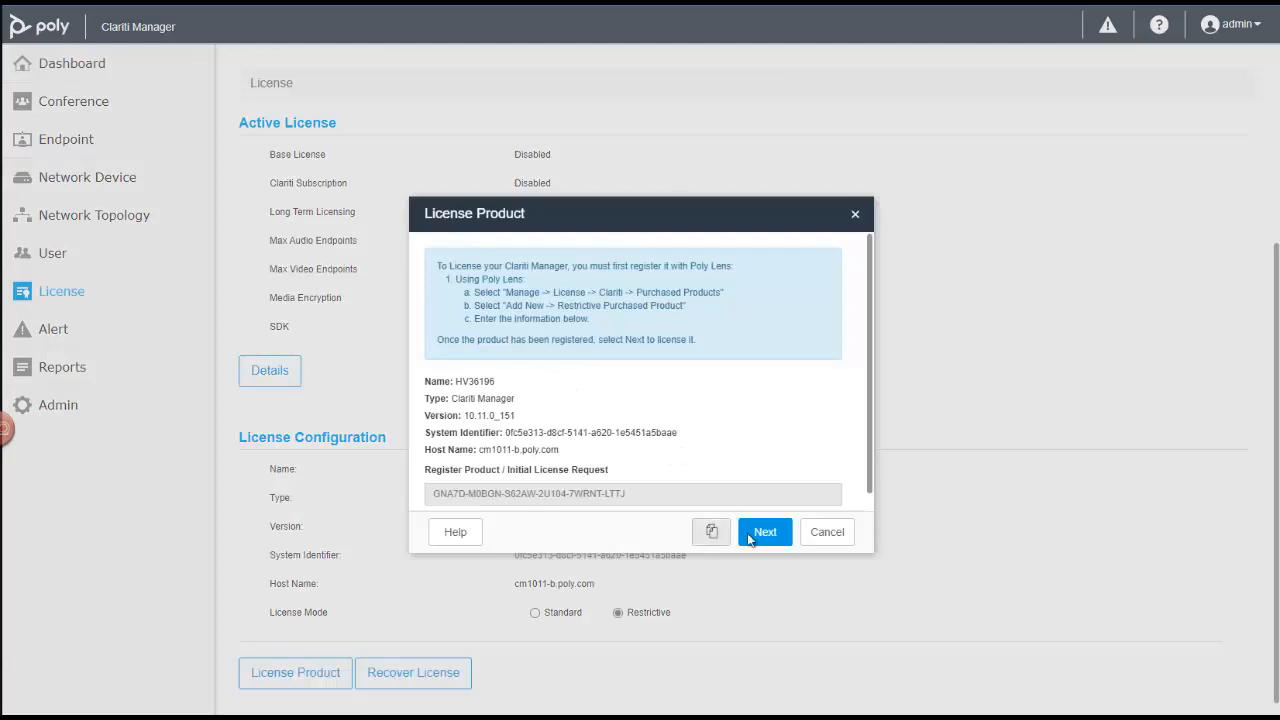
Step: Switch to Clariti Manager, install the license by pasting the copied response code, and review the entitlement details
left_click(762, 532)
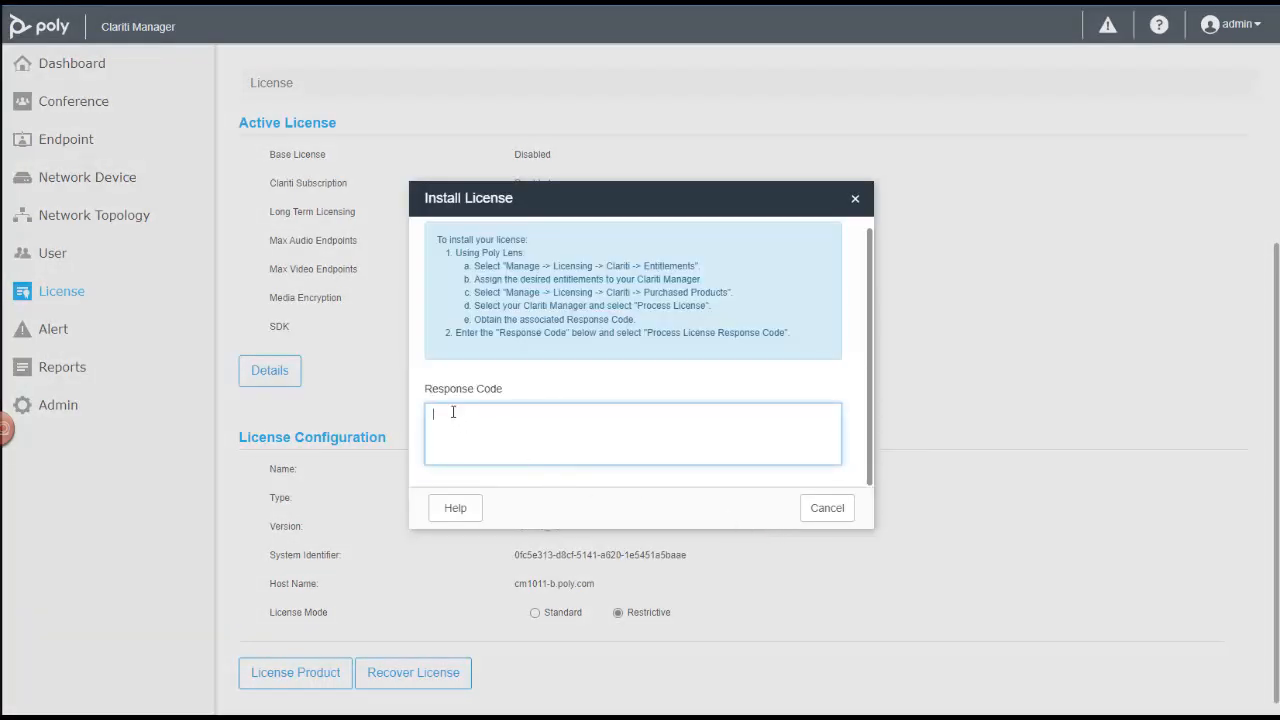
key("ctrl+v")
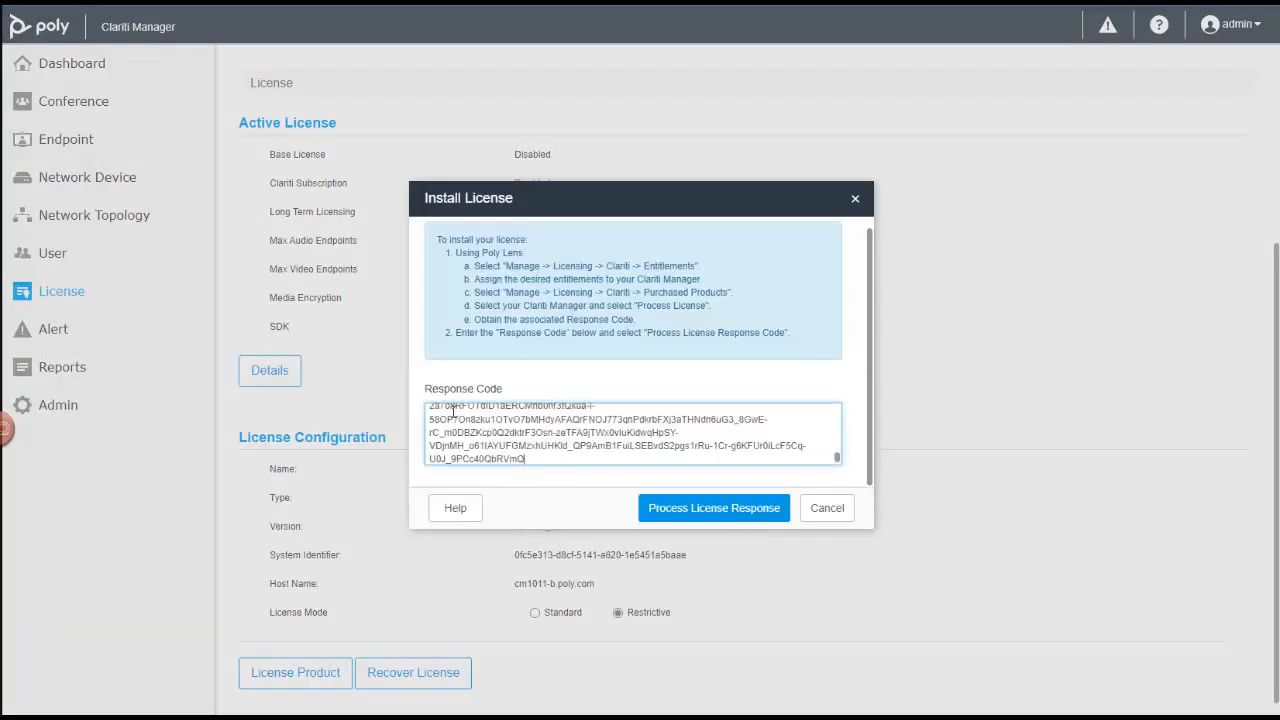
left_click(730, 510)
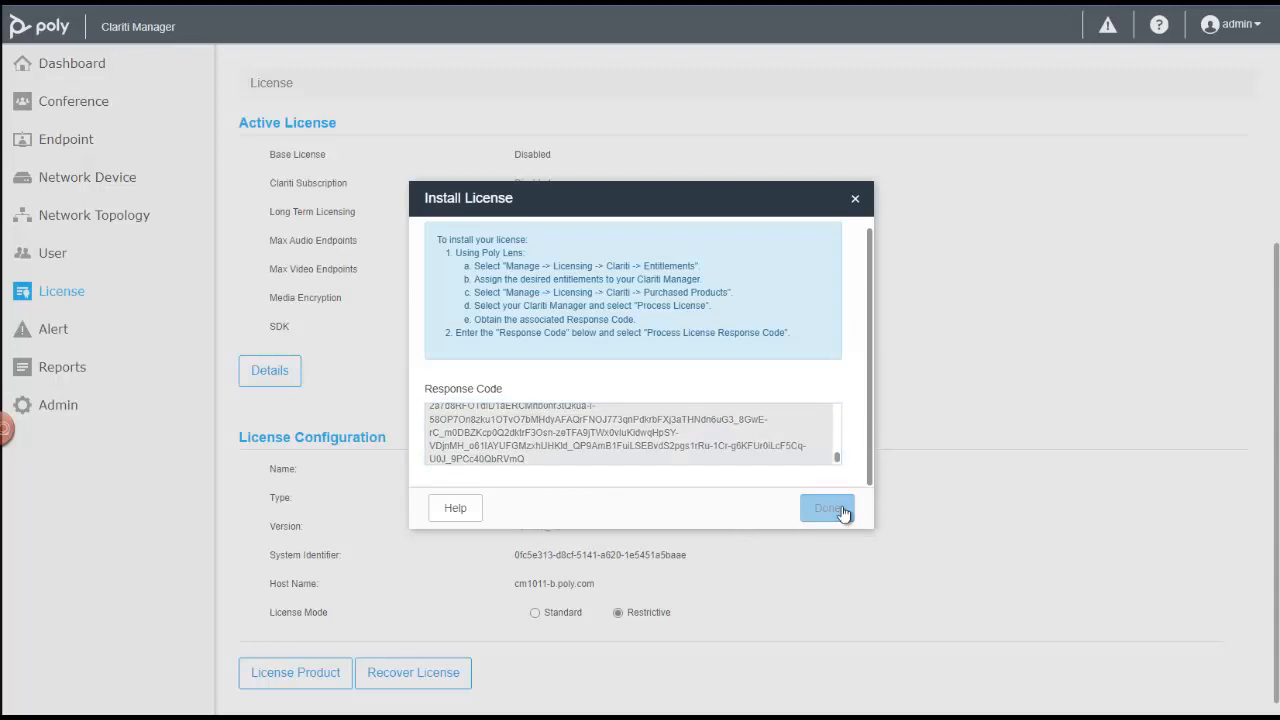
left_click(840, 508)
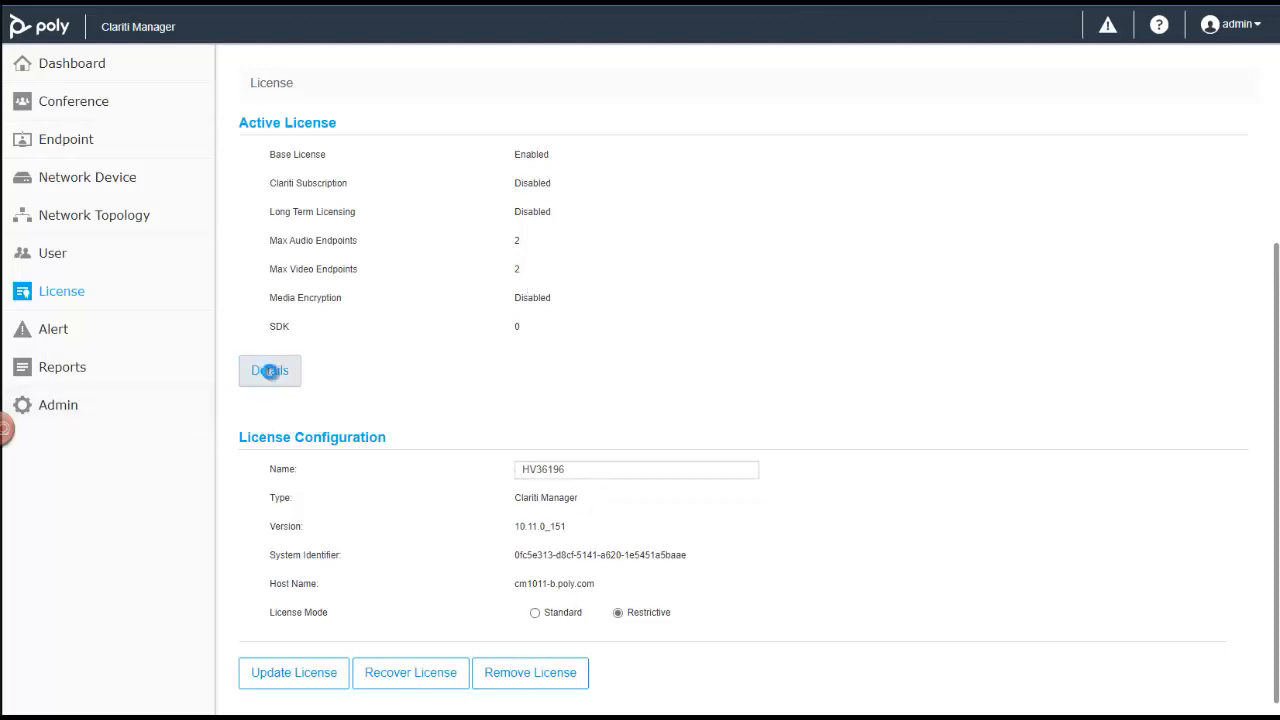
left_click(271, 370)
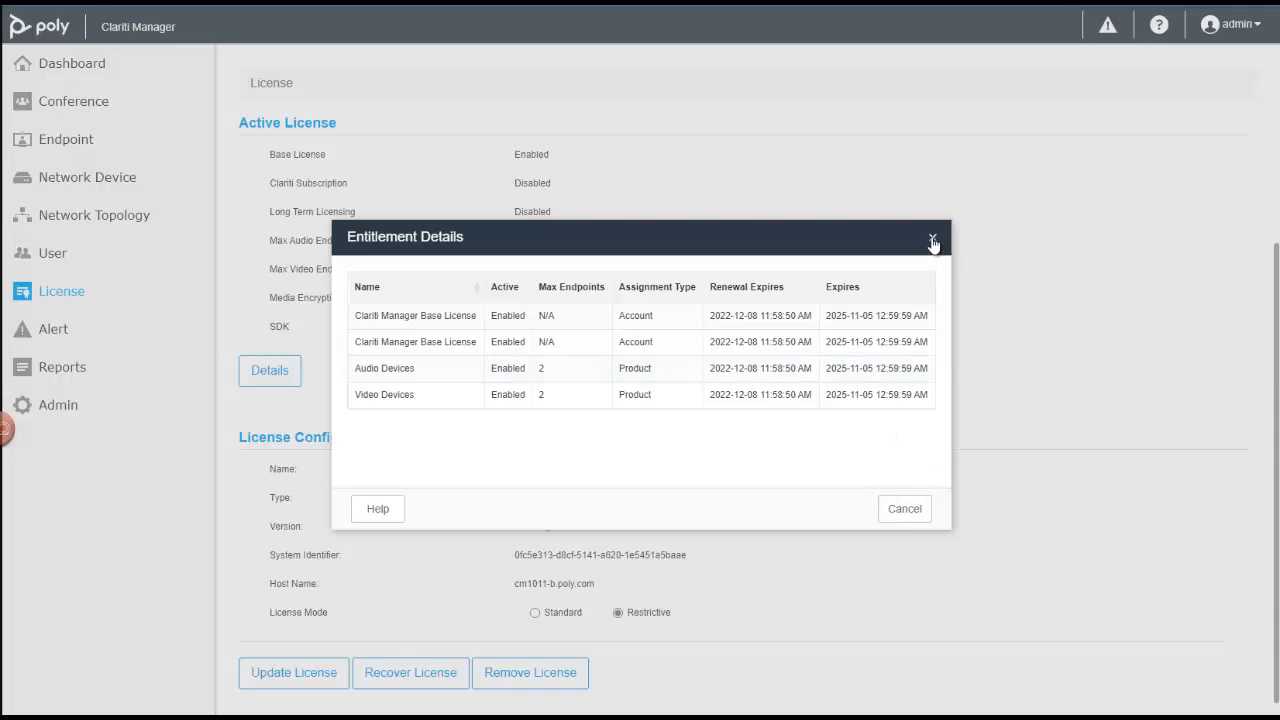
left_click(904, 510)
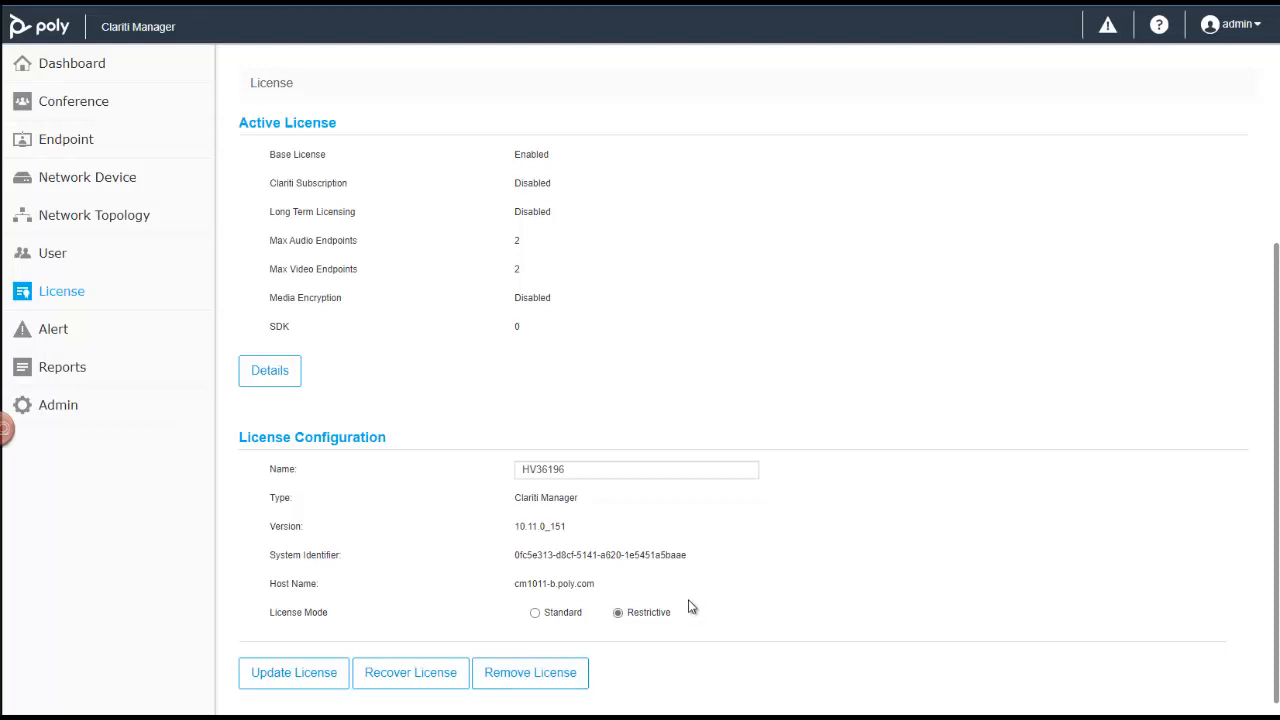
Step: Remove the license from the Clariti Manager and copy the release code
left_click(521, 684)
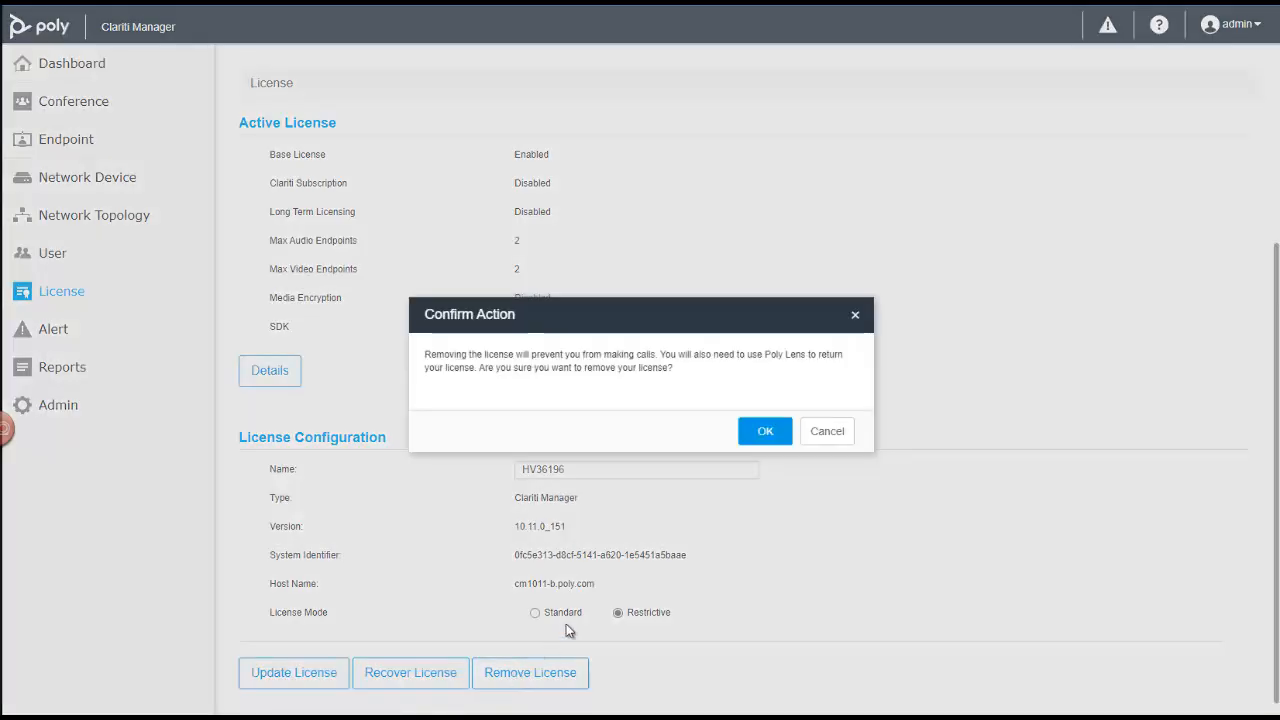
left_click(765, 436)
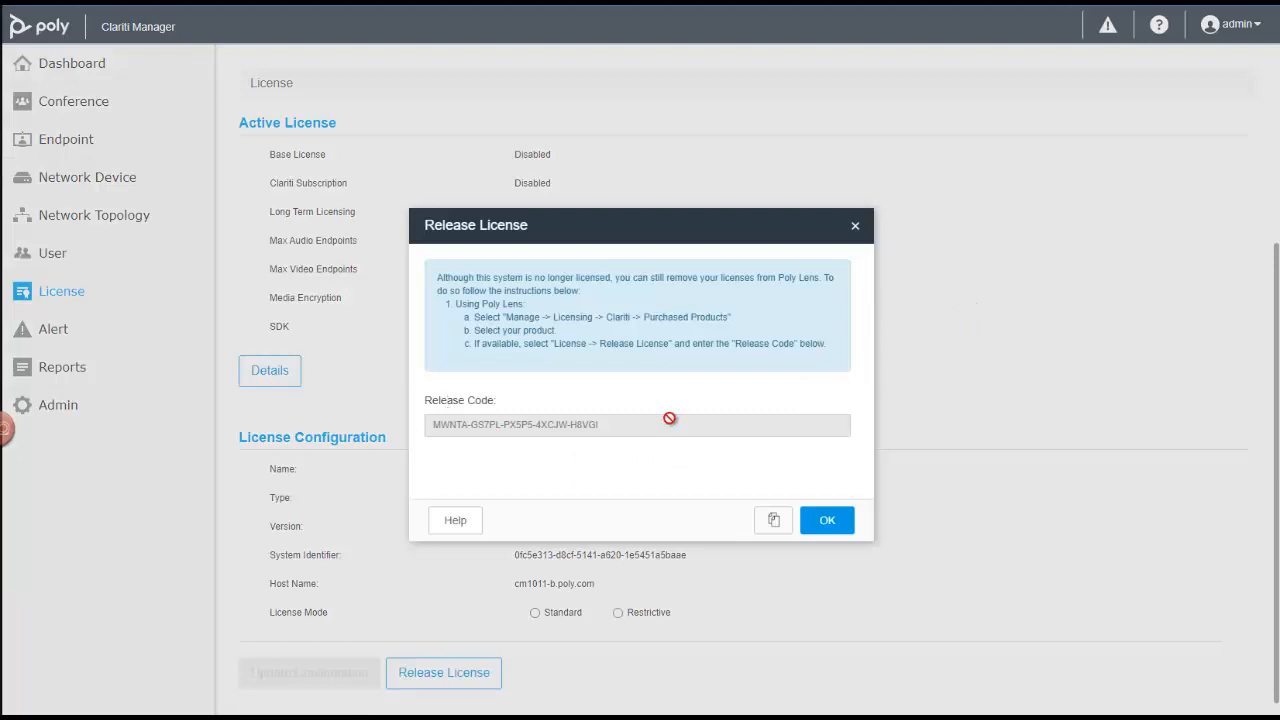
left_click(772, 528)
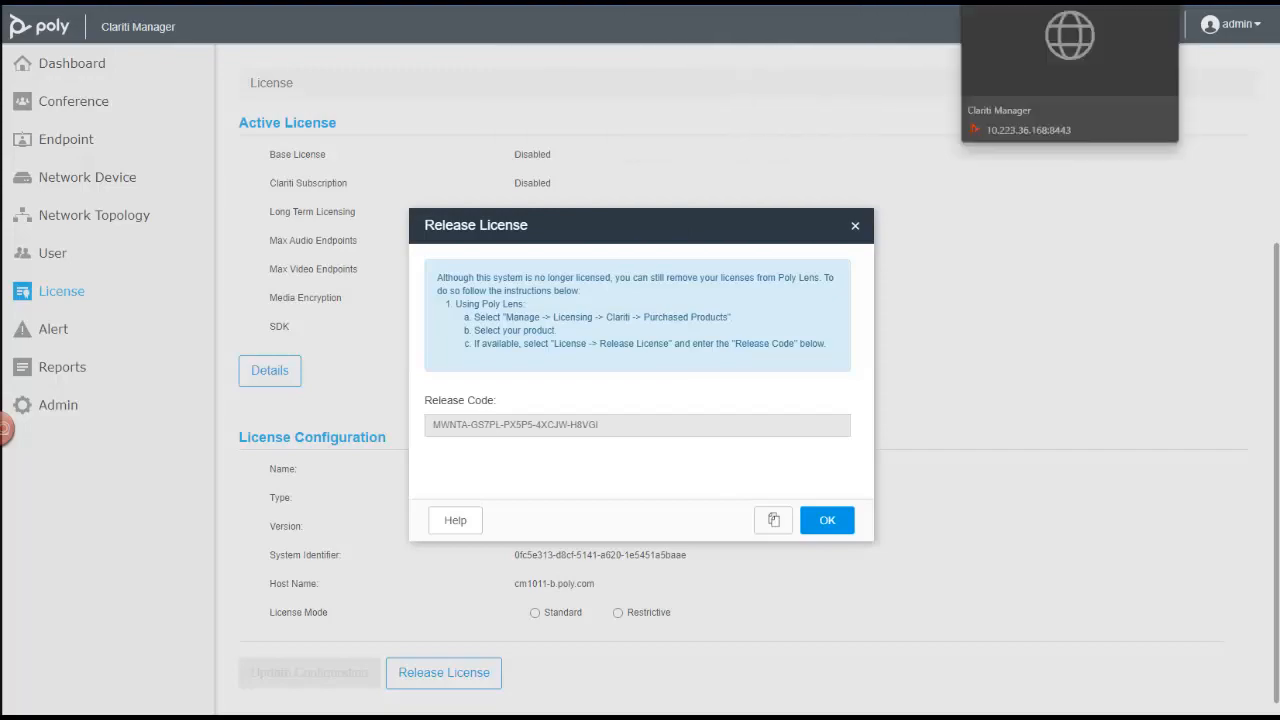
Step: Switch to Poly Lens, close the Process License dialog, and release the HV Restrictive license by pasting the copied release code
left_click(150, 2)
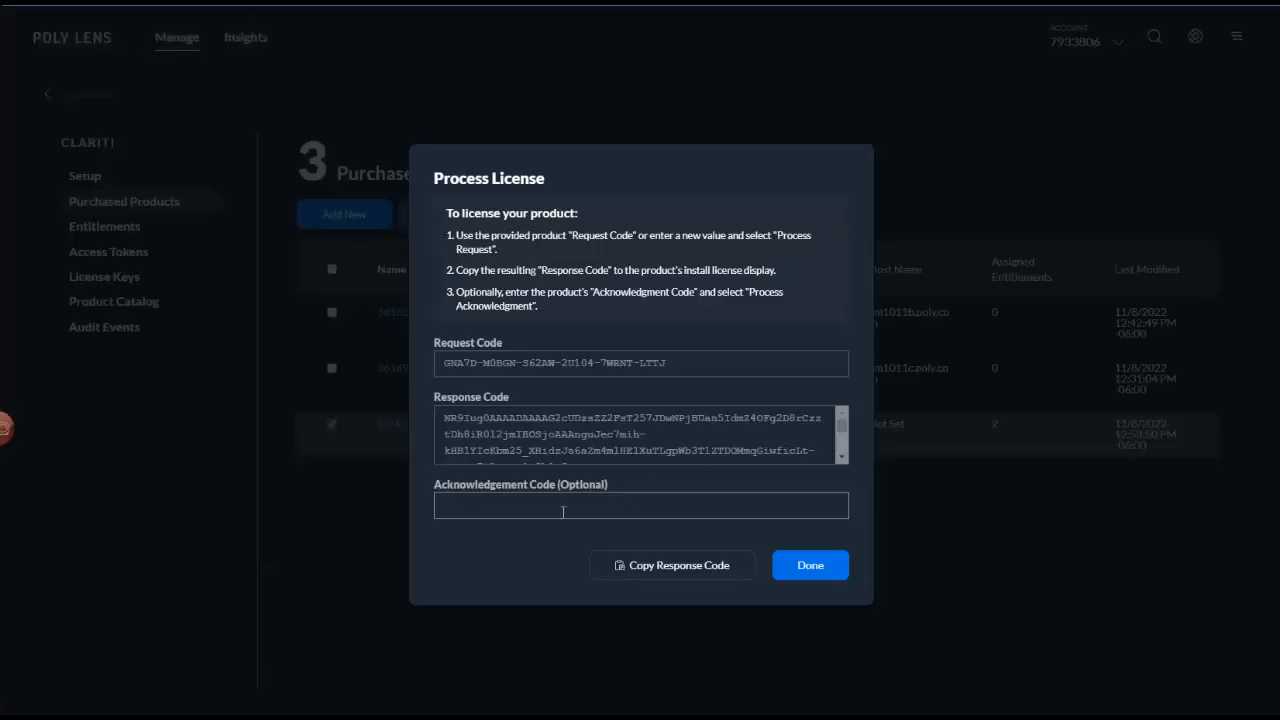
left_click(826, 571)
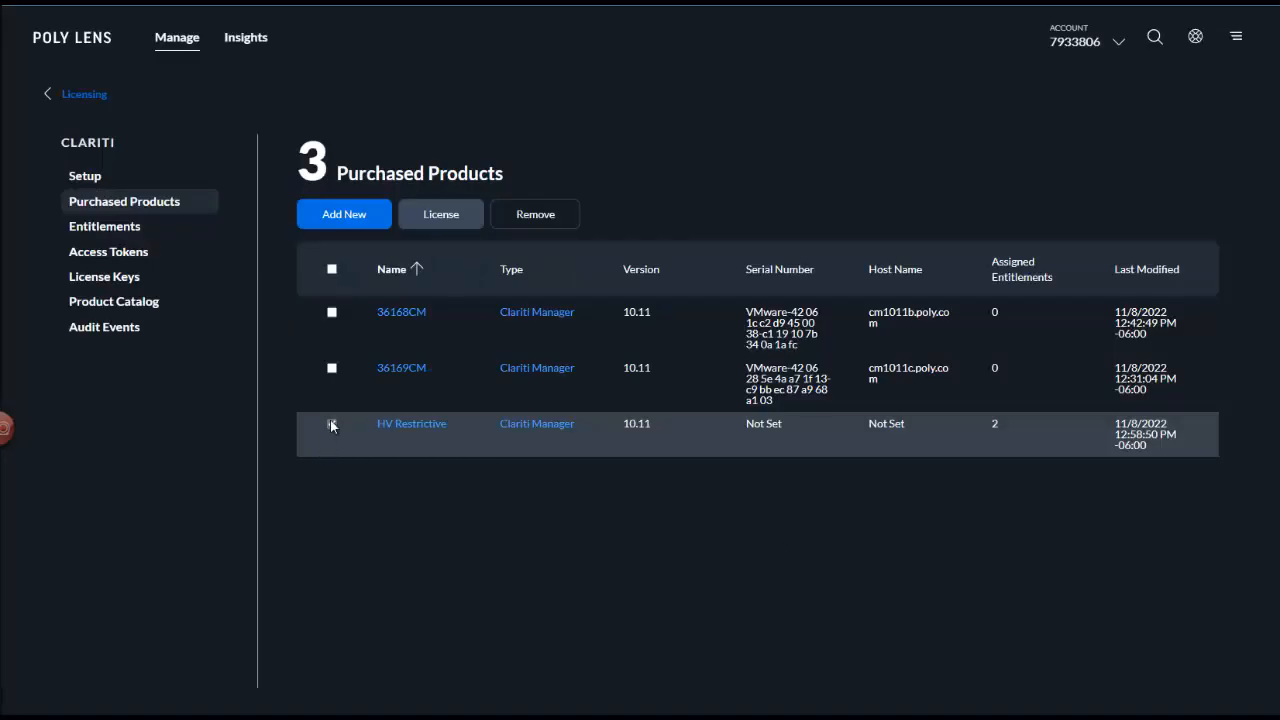
left_click(441, 214)
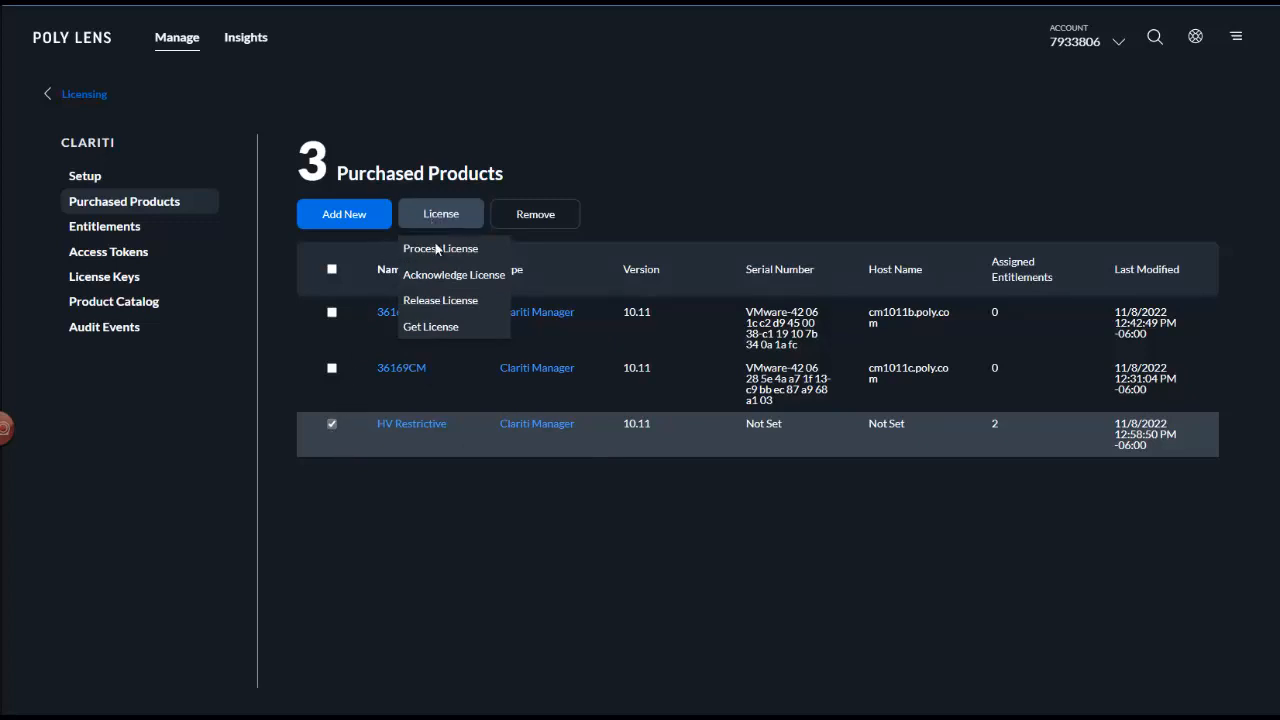
left_click(443, 302)
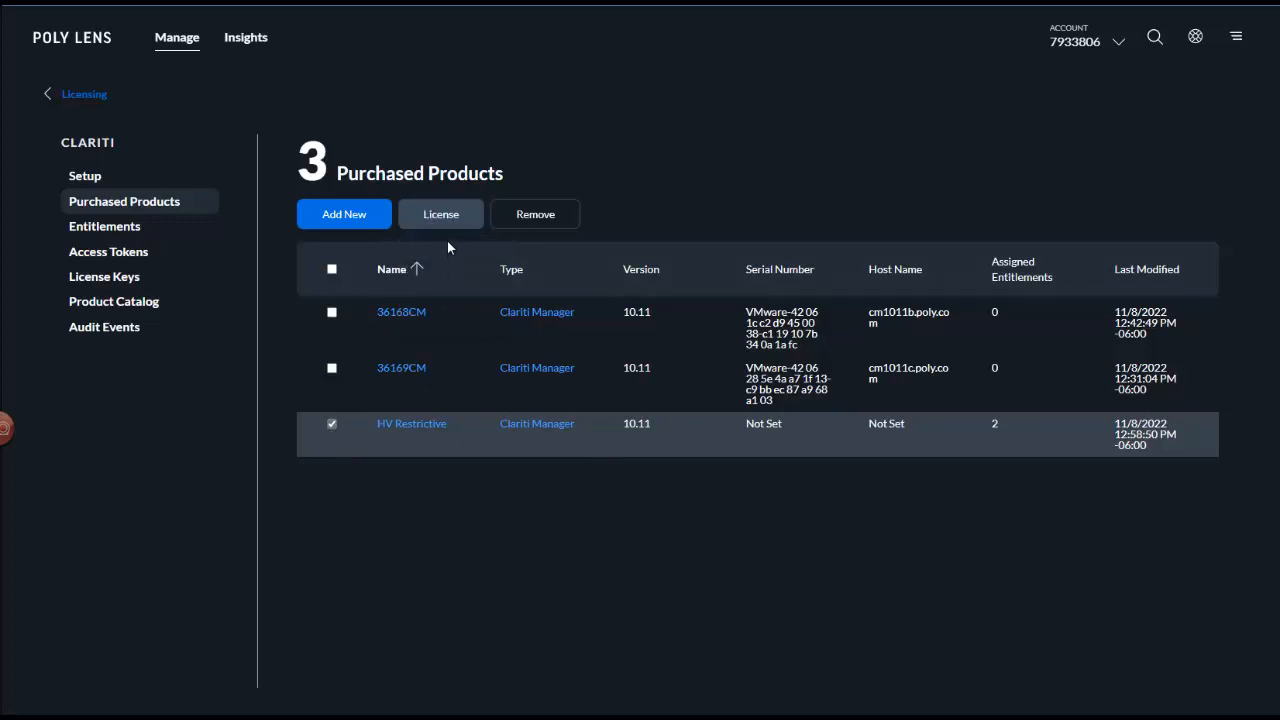
left_click(438, 214)
left_click(443, 300)
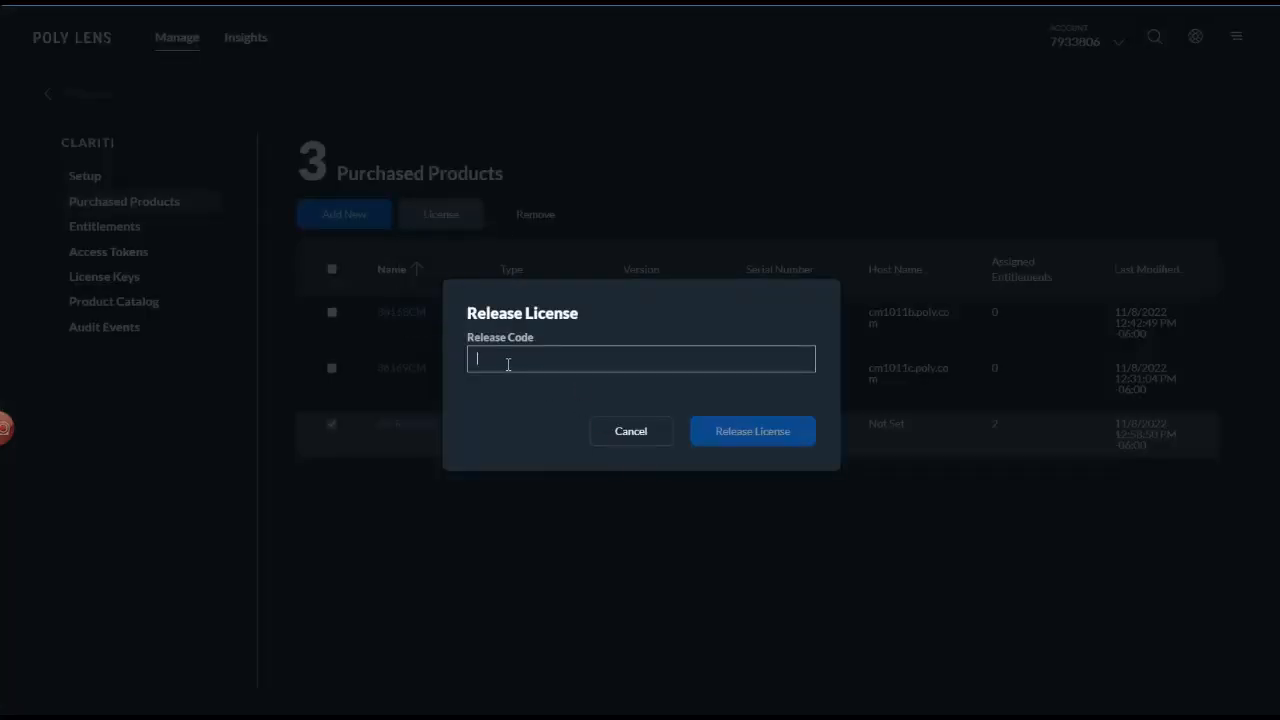
key("ctrl+v")
left_click(748, 431)
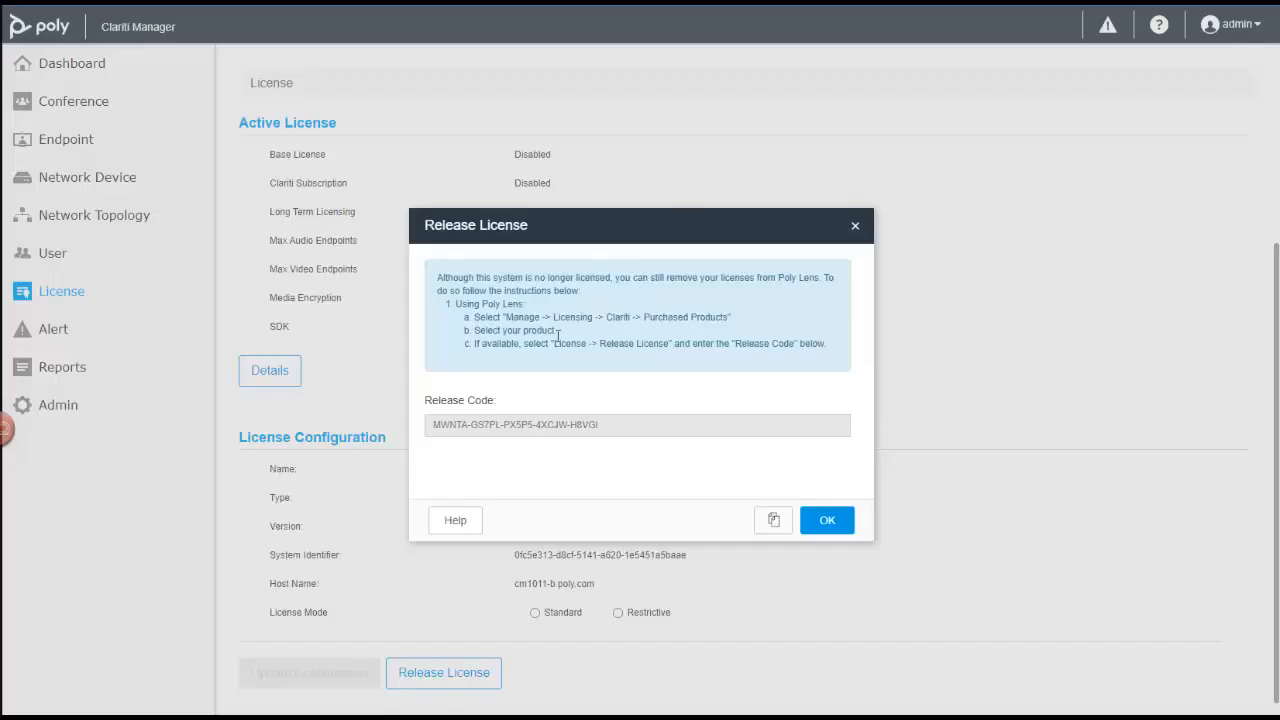
Step: Return to Clariti Manager, dismiss the release code dialog, and examine the base license status, endpoint limits and license mode options
left_click(825, 524)
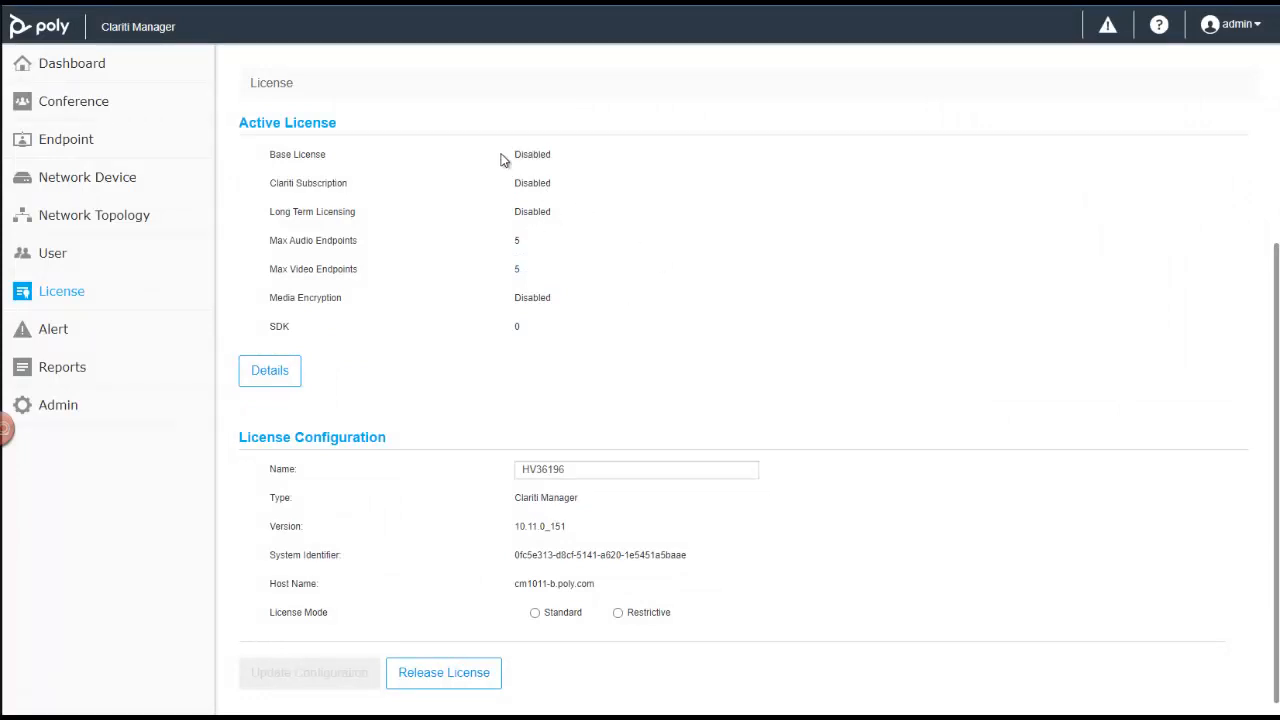
double_click(548, 157)
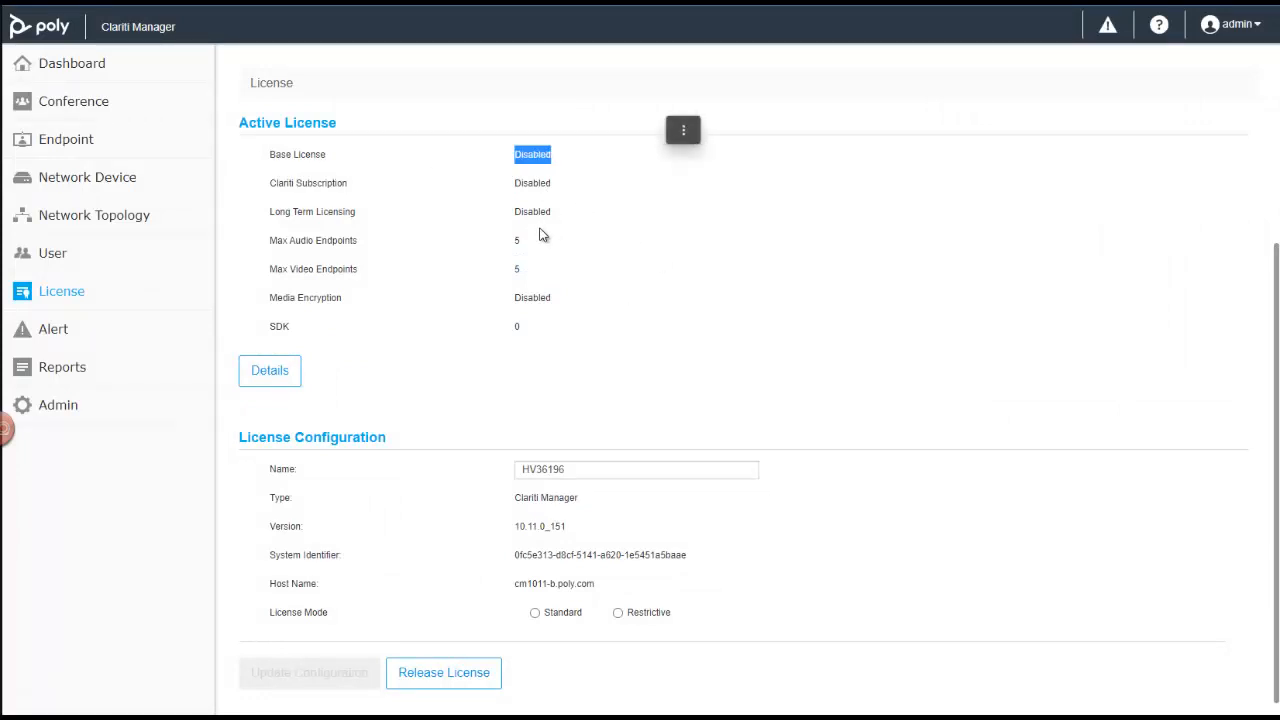
left_click_drag(517, 238, 537, 270)
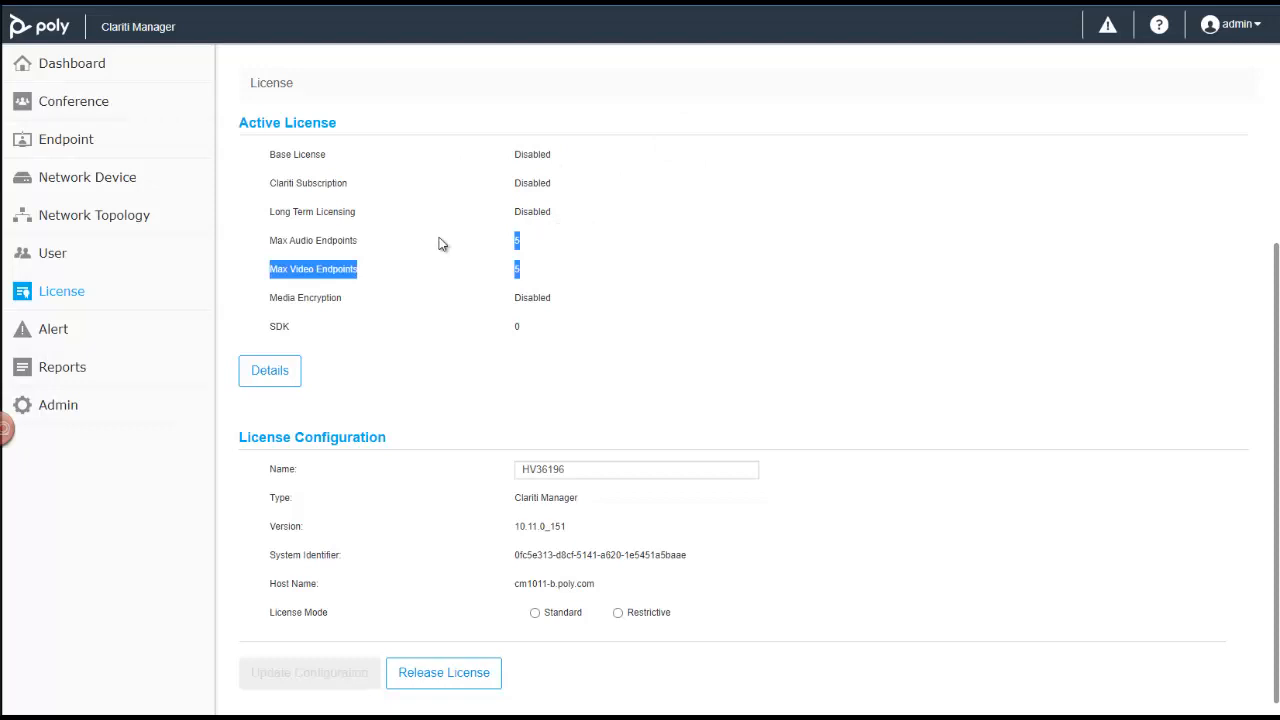
left_click(693, 363)
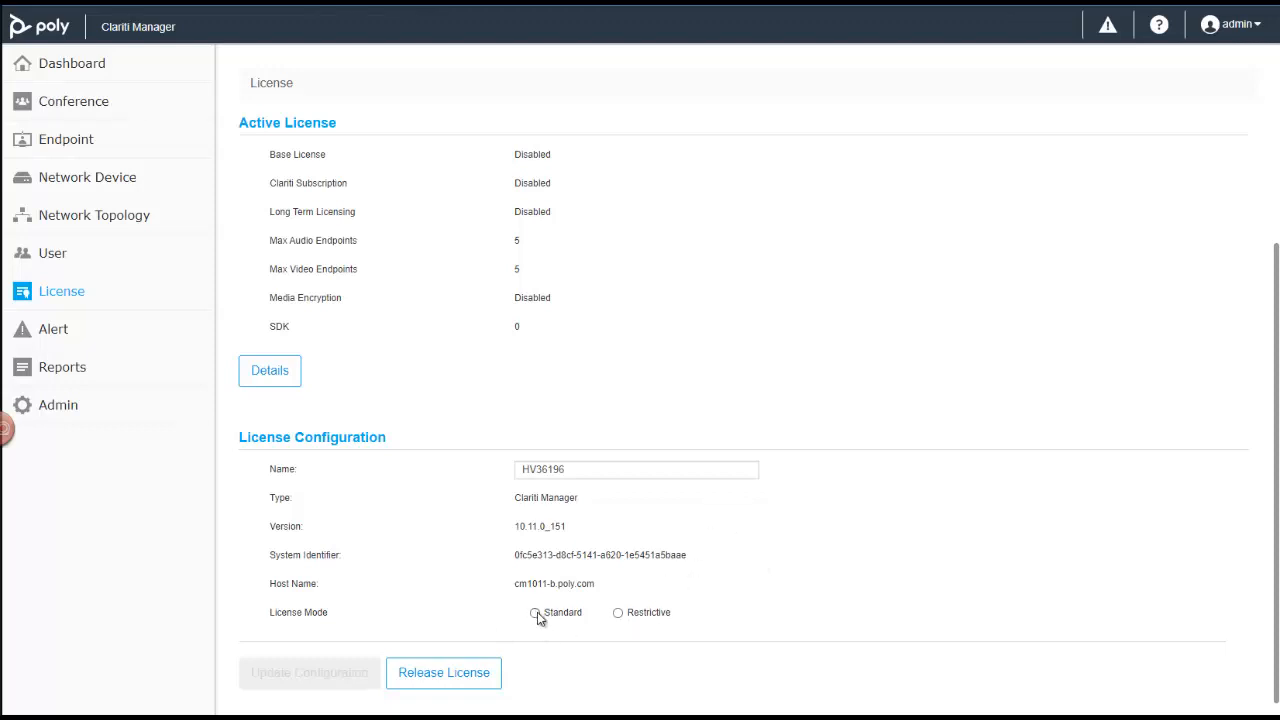
mouse_move(537, 617)
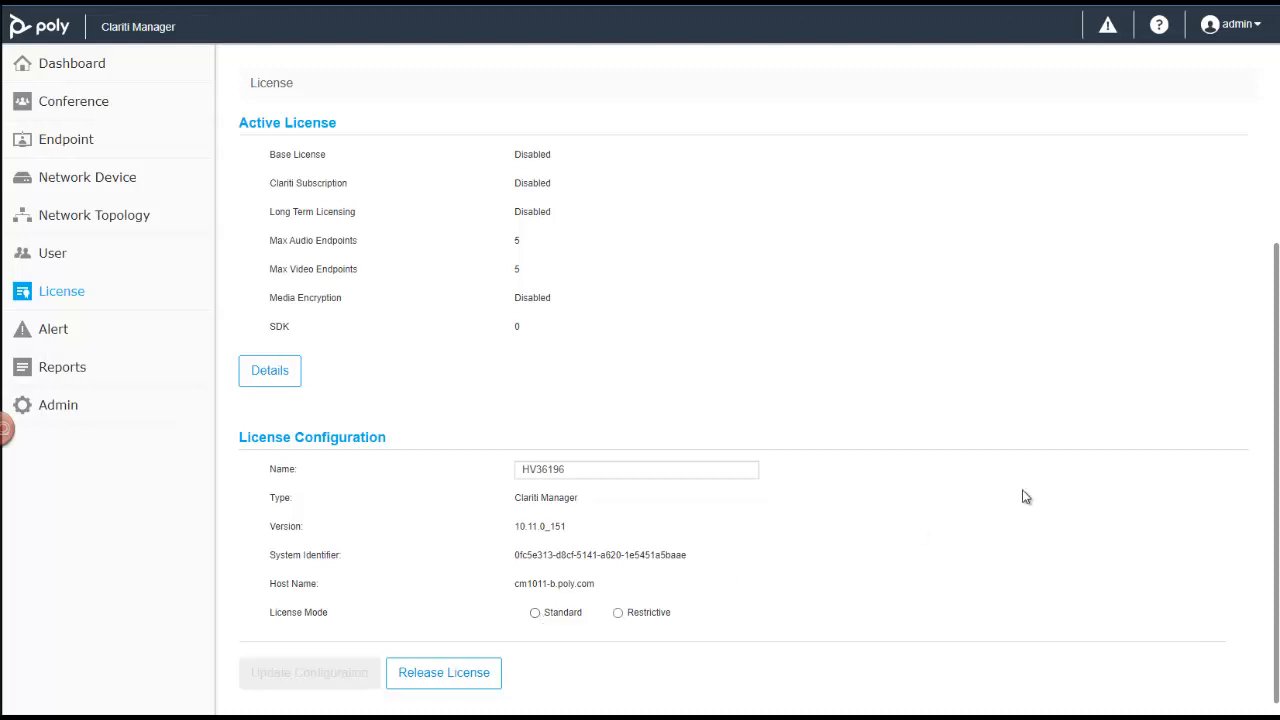